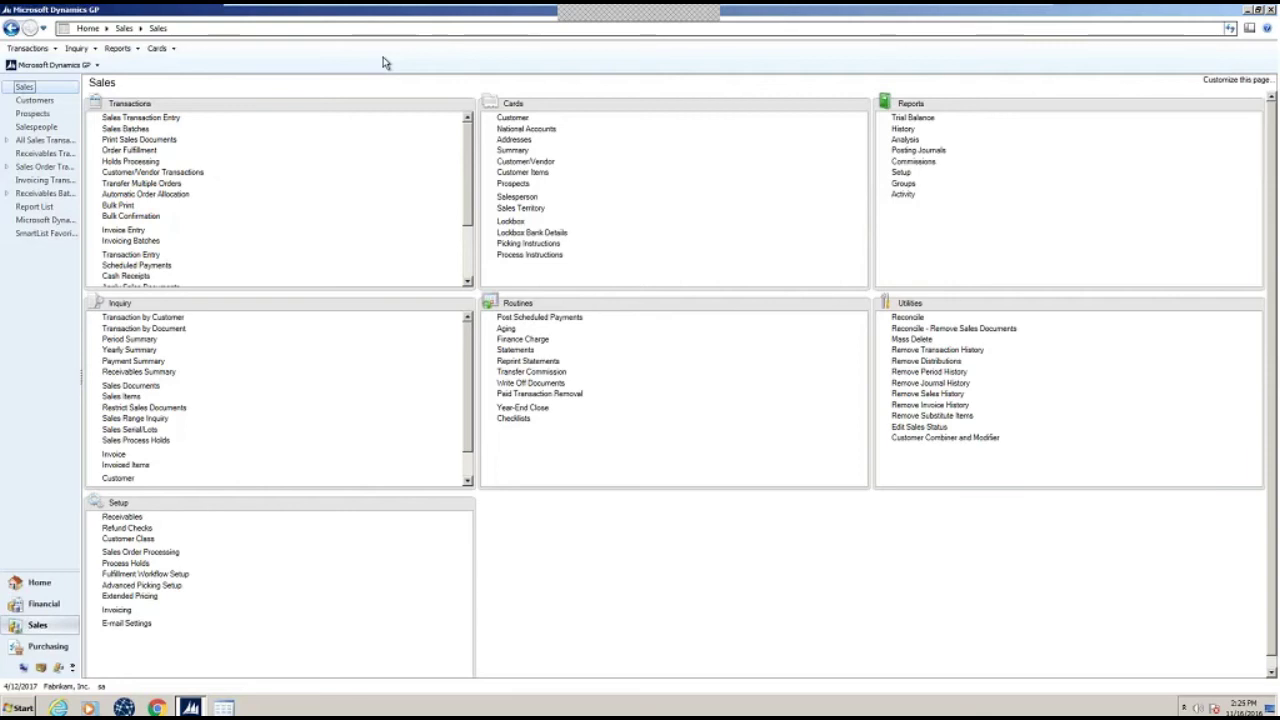
- View the Sales Transaction Entry window and close it again
click(156, 124)
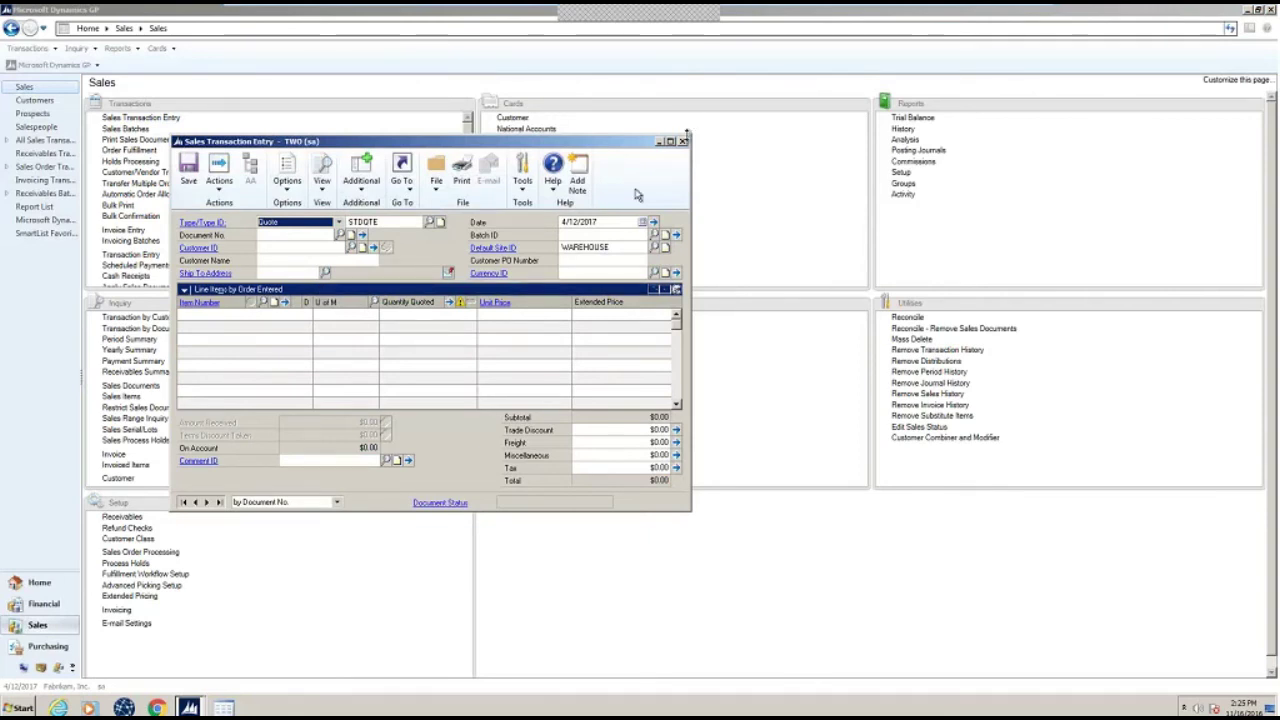
click(684, 142)
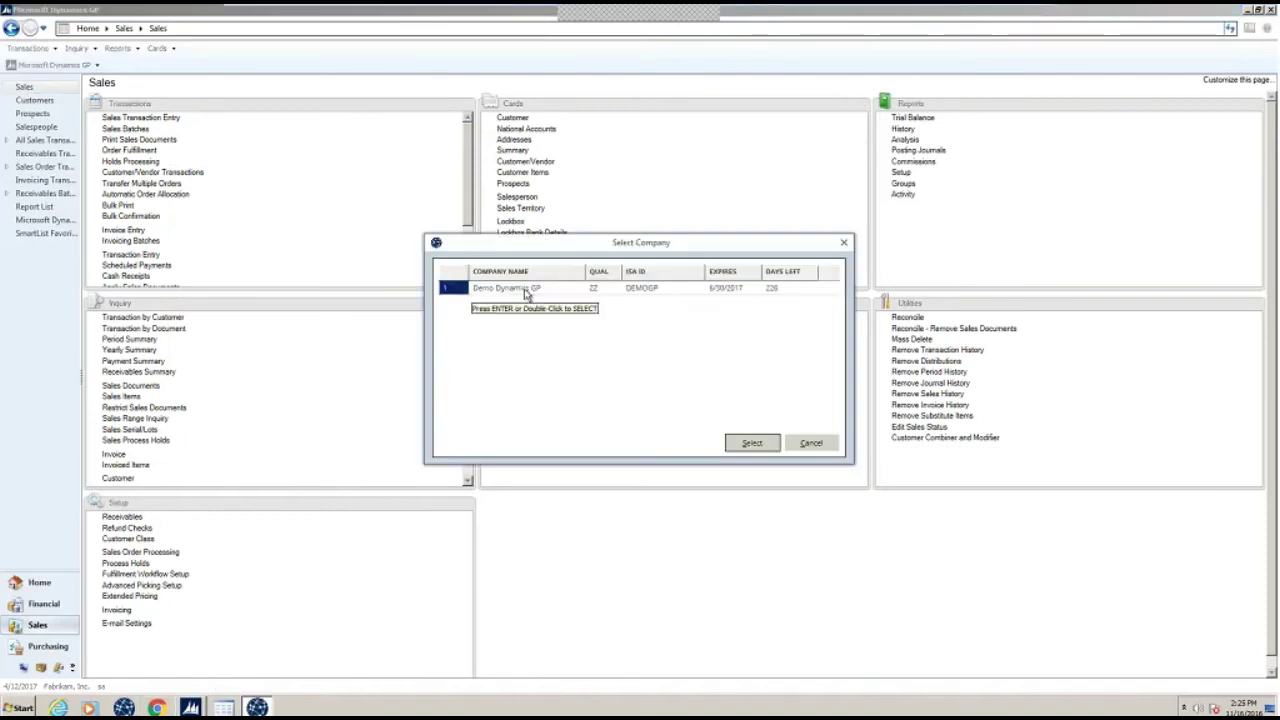
- Switch to Vantage Point EDI, load the Demo Dynamics GP company, dismiss the warning and enlarge the window to full screen
double_click(527, 291)
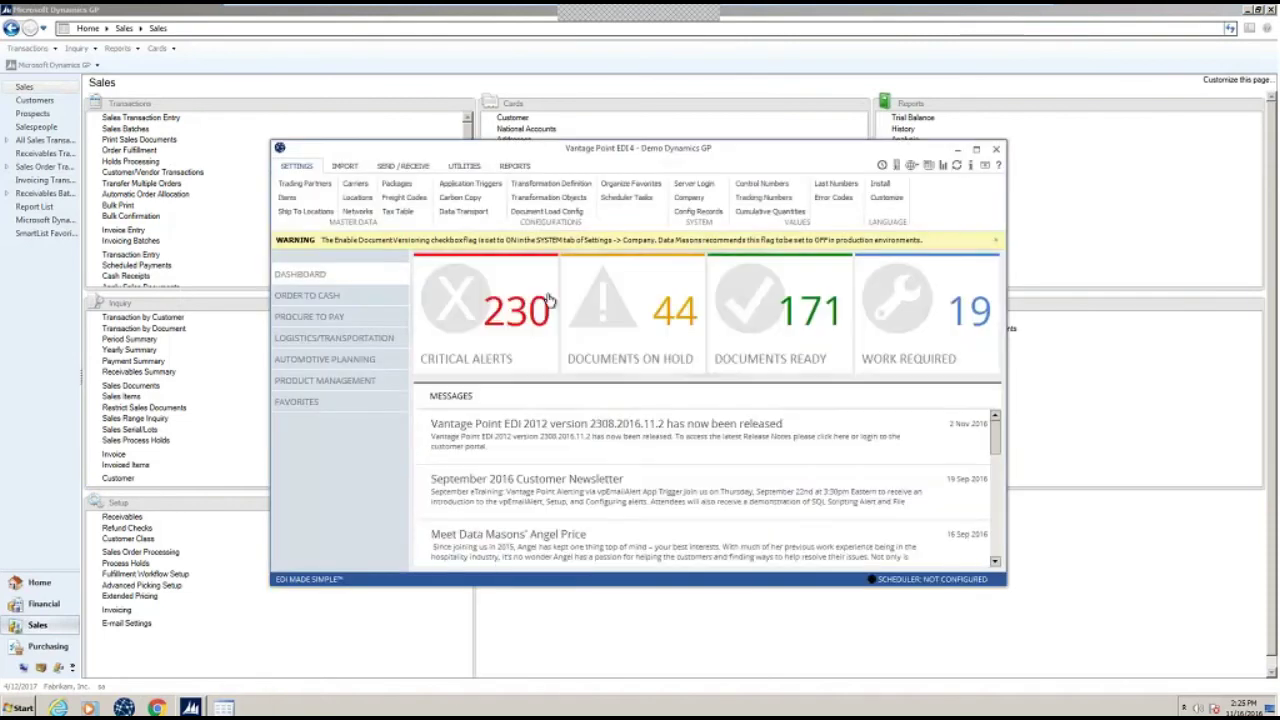
click(997, 238)
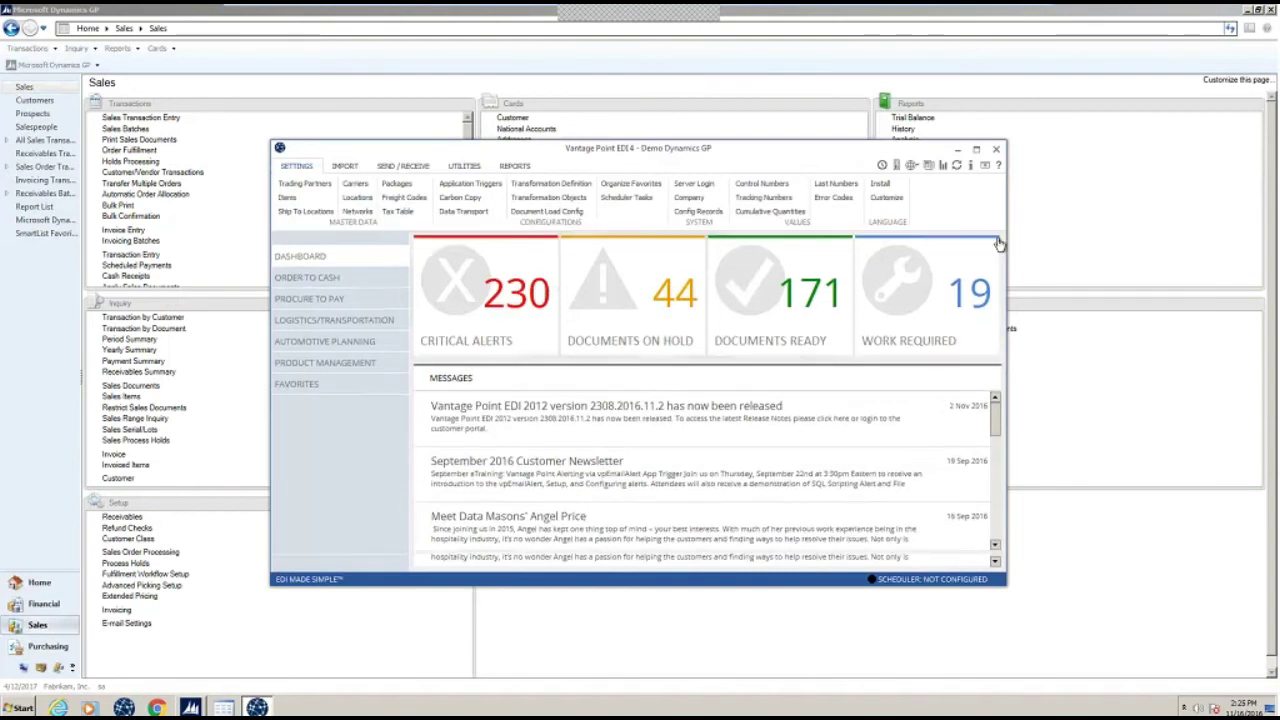
click(977, 149)
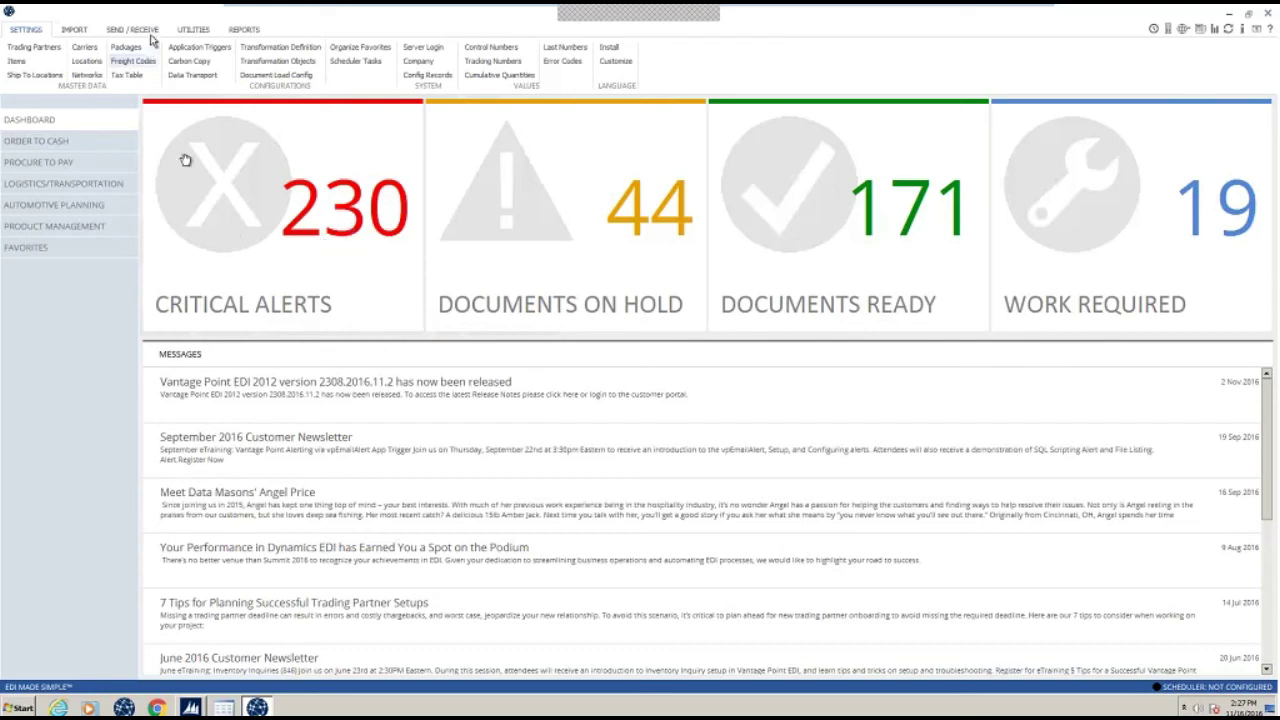
- Review the document types available under From GP and To GP for sending and receiving
click(120, 30)
click(90, 47)
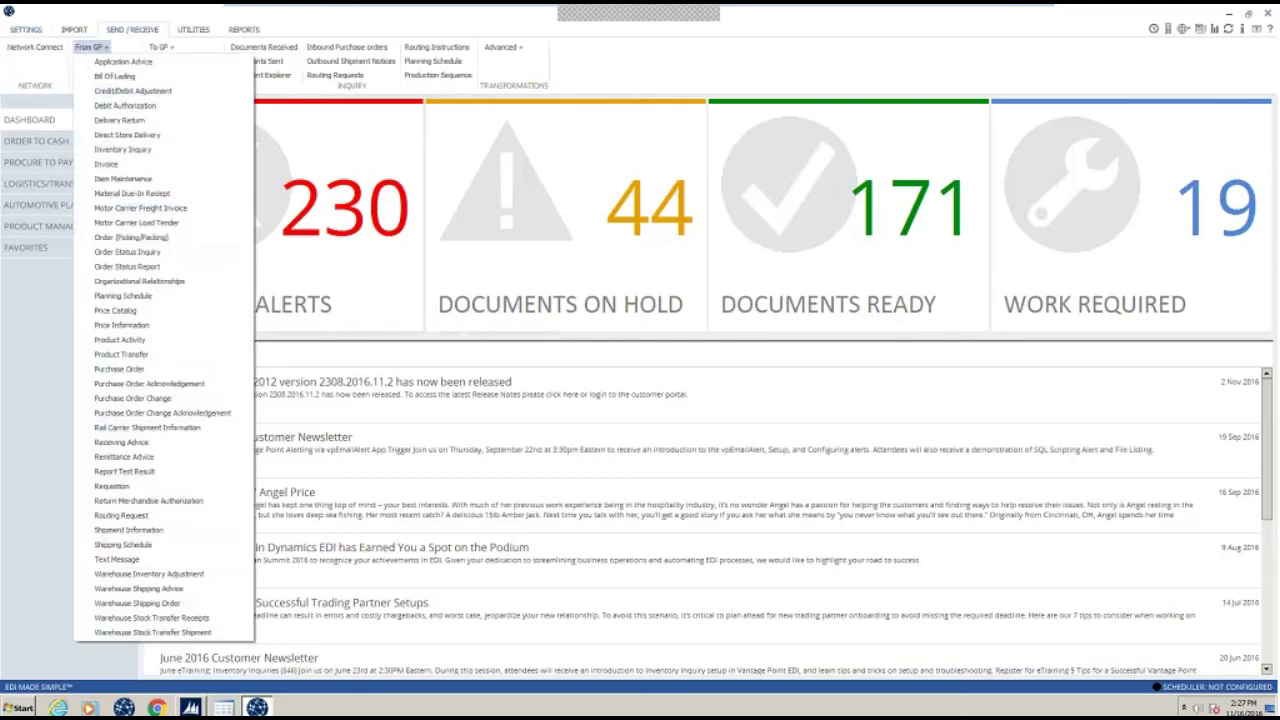
click(162, 47)
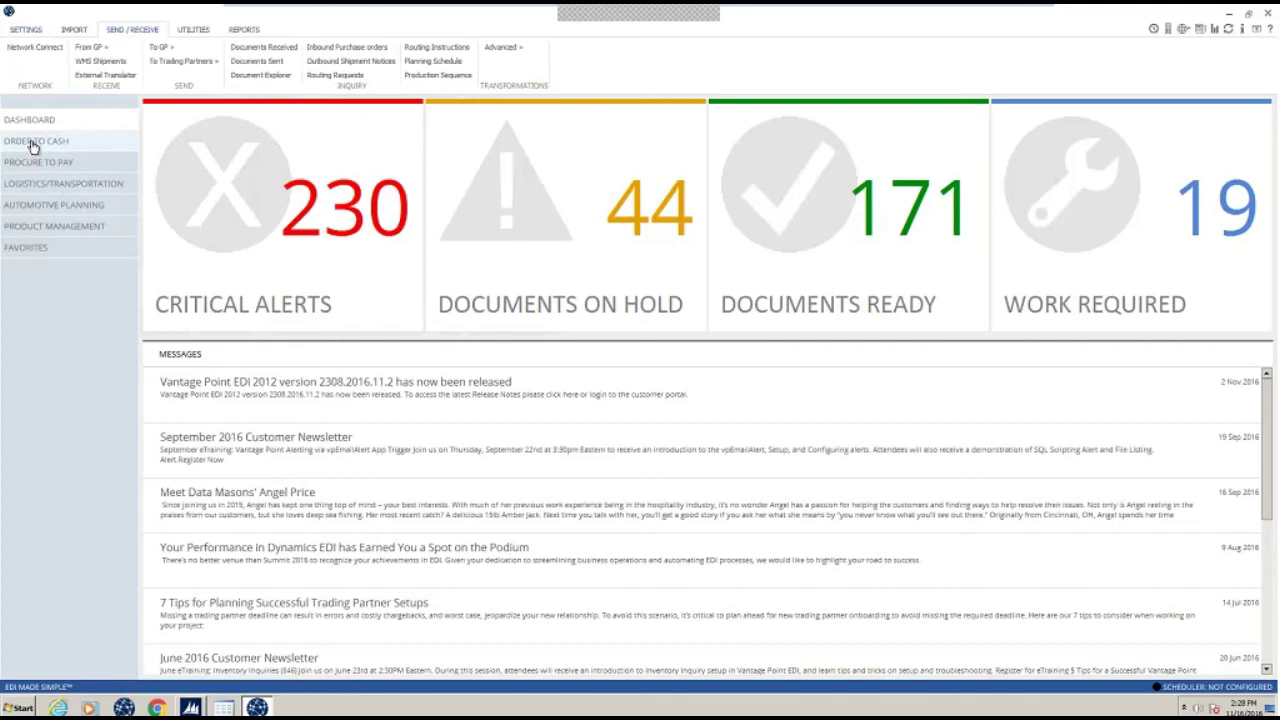
- Review the Order to Cash and Procure to Pay process pages, ending on Order to Cash
click(42, 147)
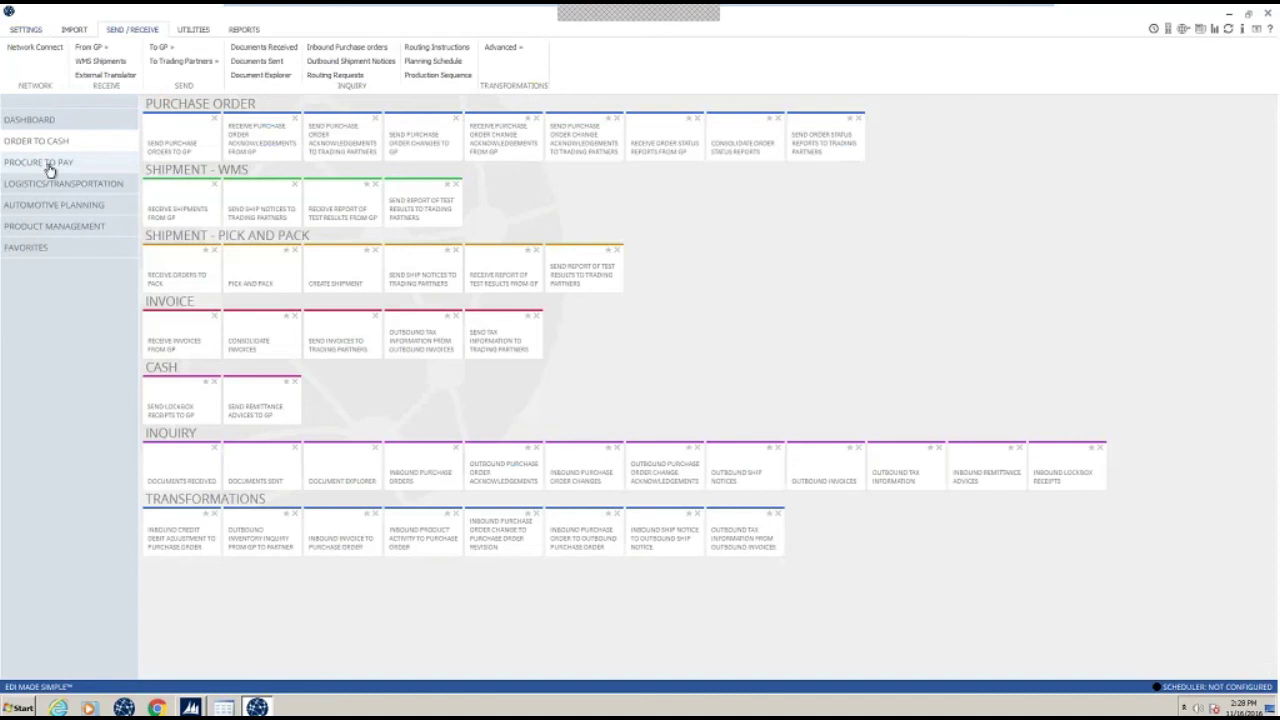
click(48, 168)
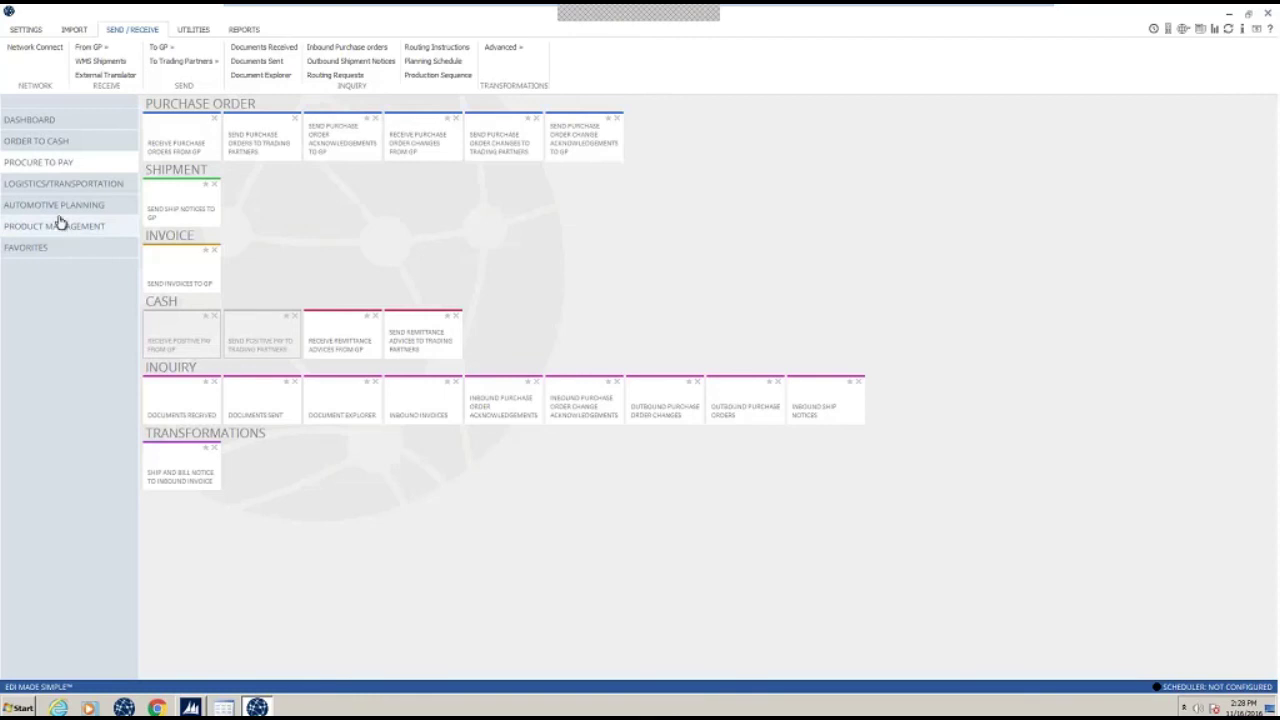
click(70, 145)
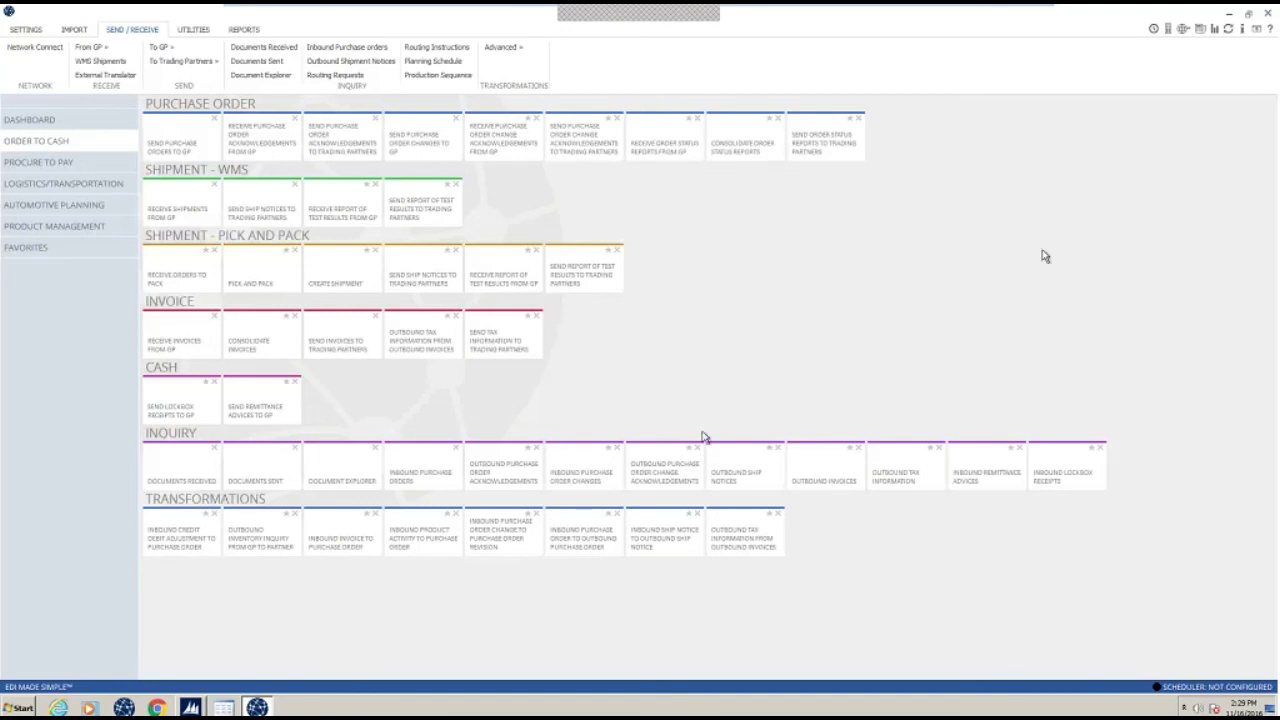
- Open the EDI Workflow Scheduler at full size and start it running
click(1154, 31)
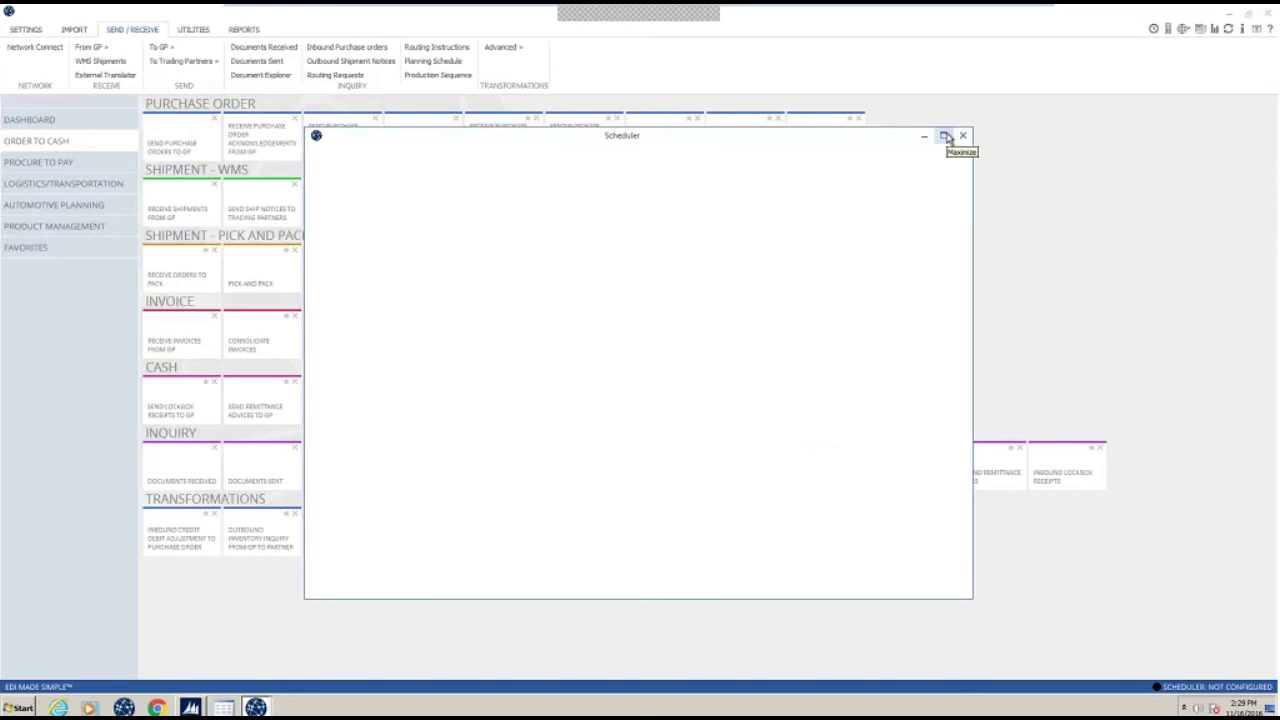
click(945, 136)
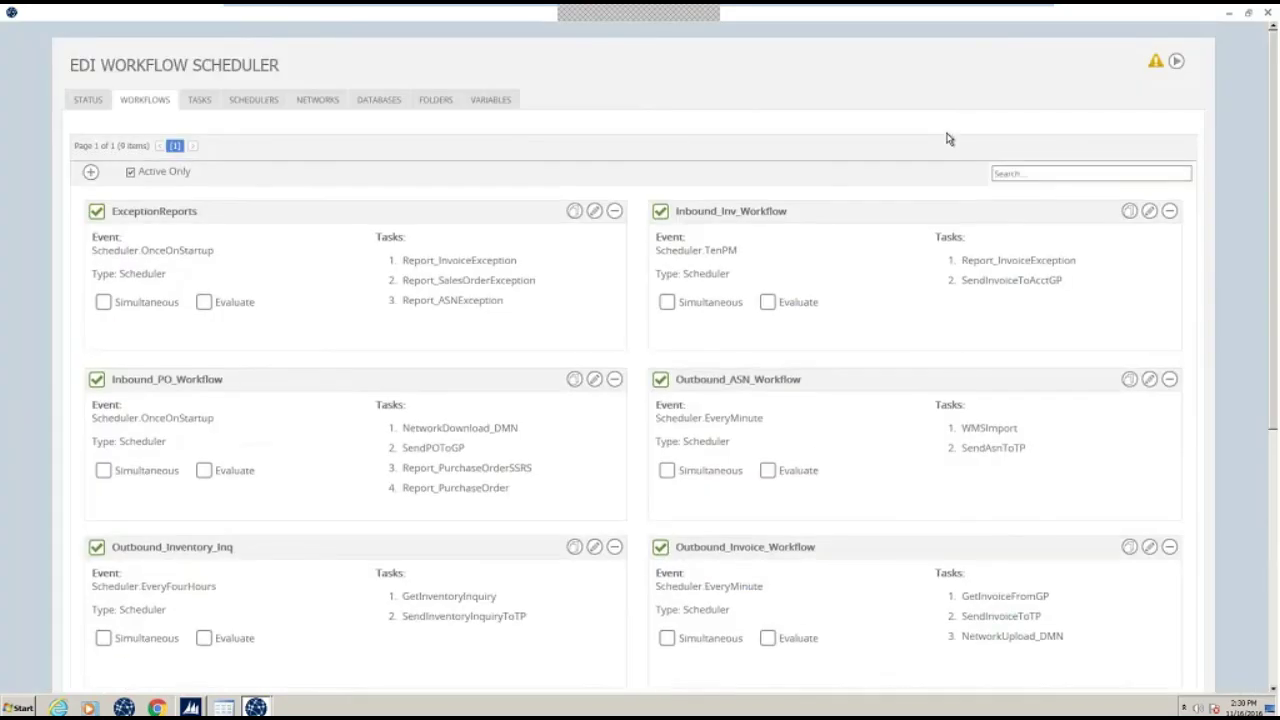
click(1177, 64)
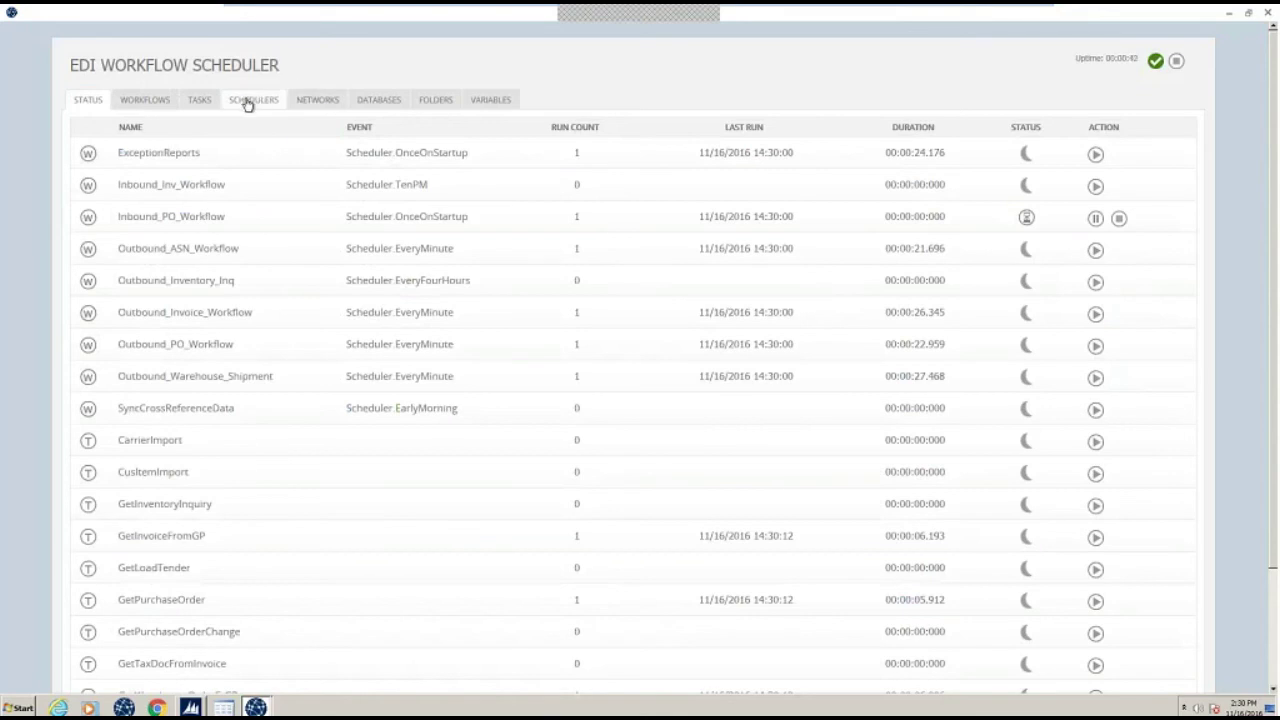
- Examine the scheduler's tasks and workflows, highlighting Outbound_Invoice_Workflow and its GetInvoiceFromGP, SendInvoiceToTP and NetworkUpload_DMN tasks, and minimize the scheduler
click(199, 101)
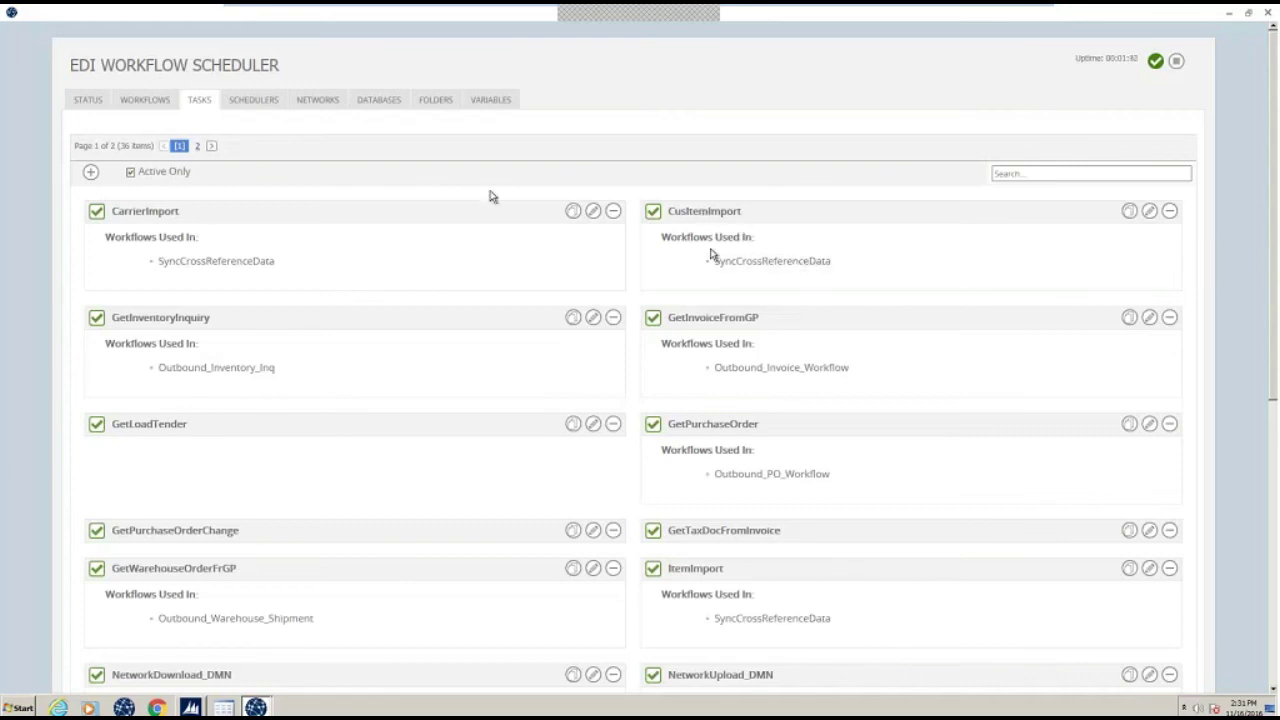
click(145, 104)
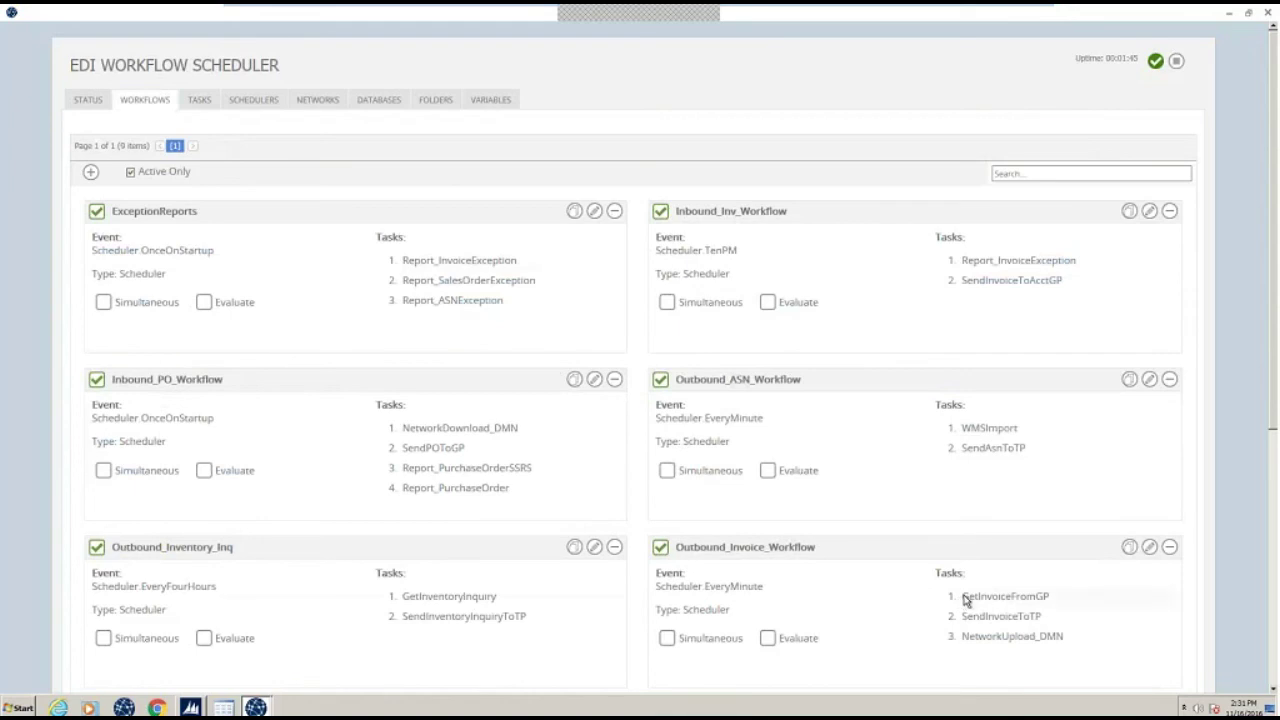
drag(963, 598, 1044, 597)
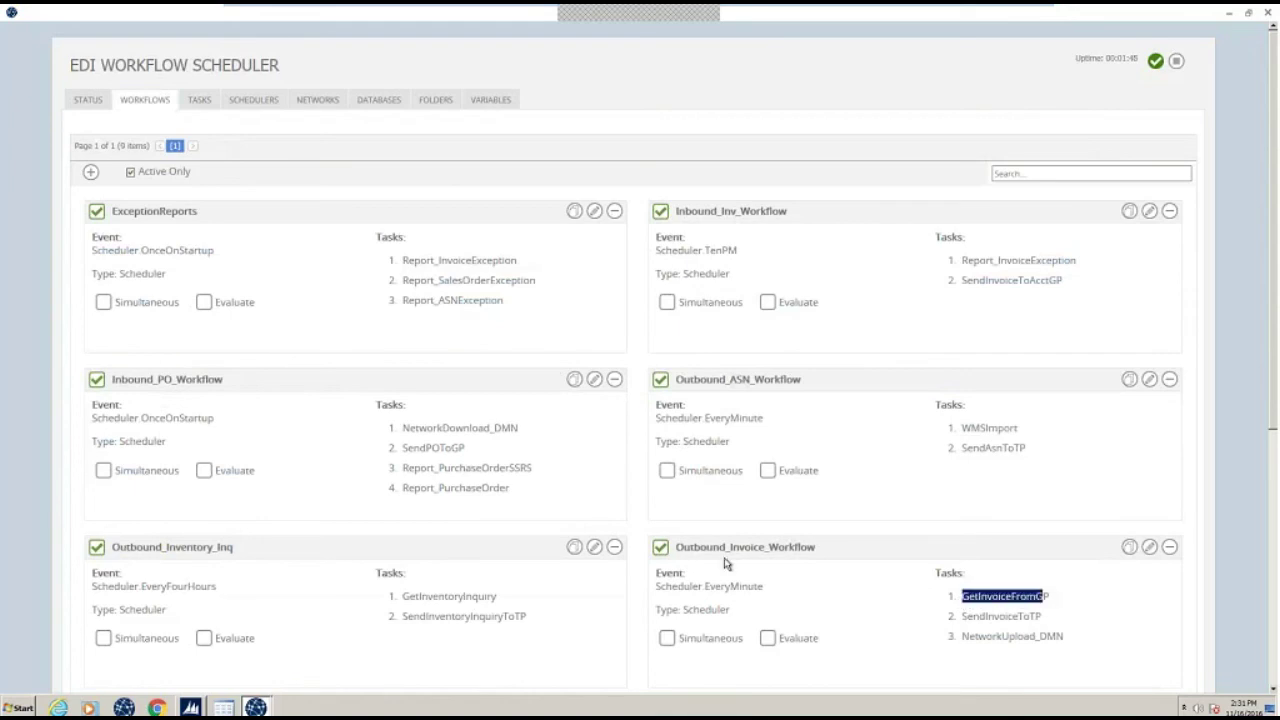
drag(678, 549, 811, 559)
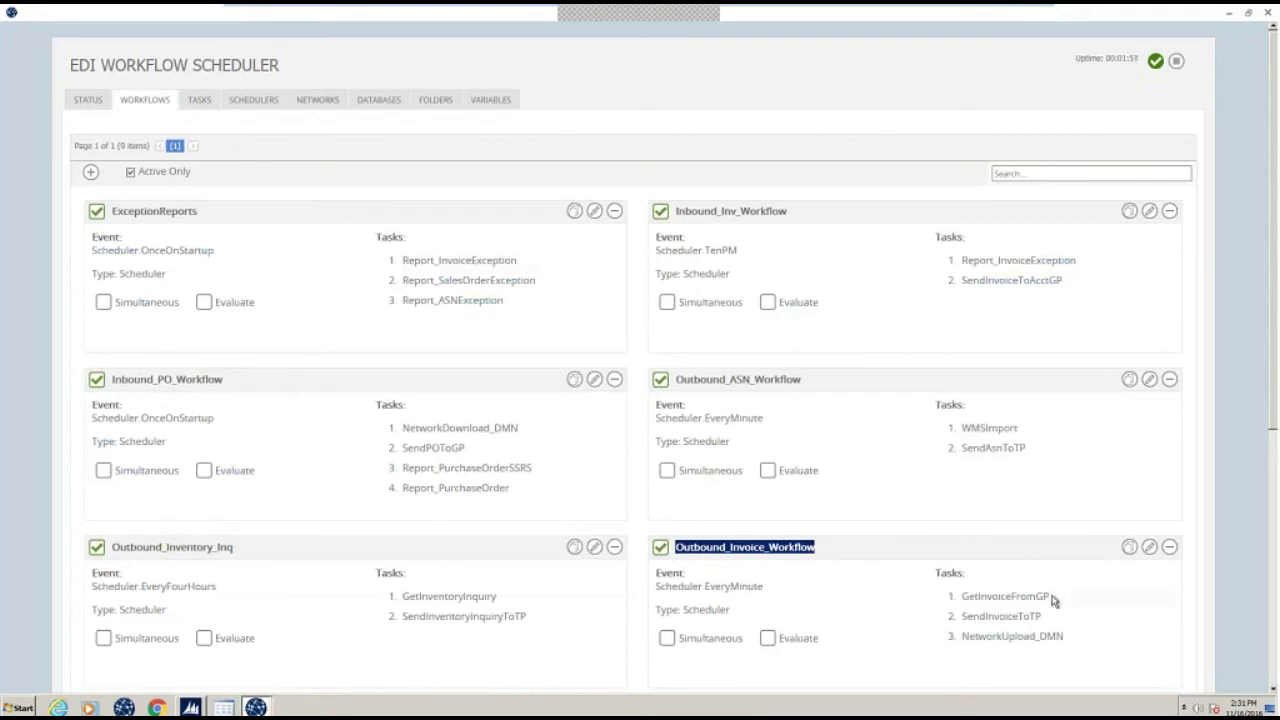
drag(1052, 600, 962, 598)
drag(1040, 618, 968, 625)
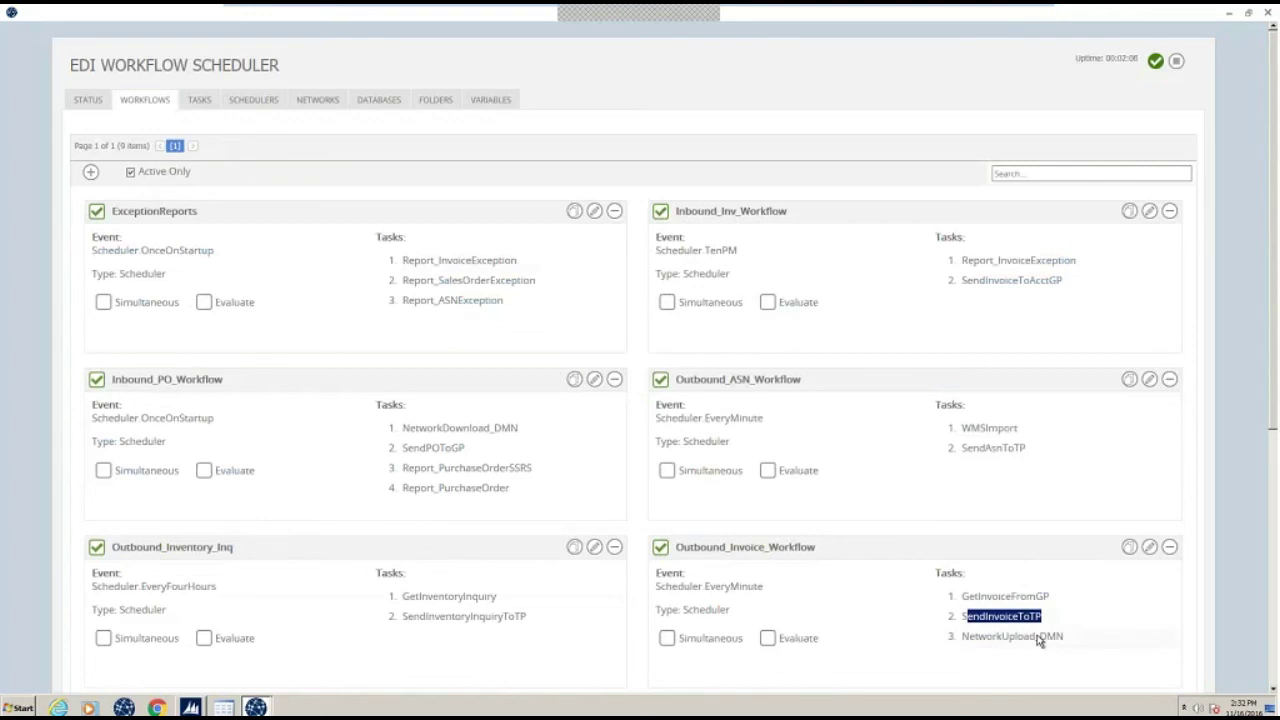
drag(1040, 641, 963, 642)
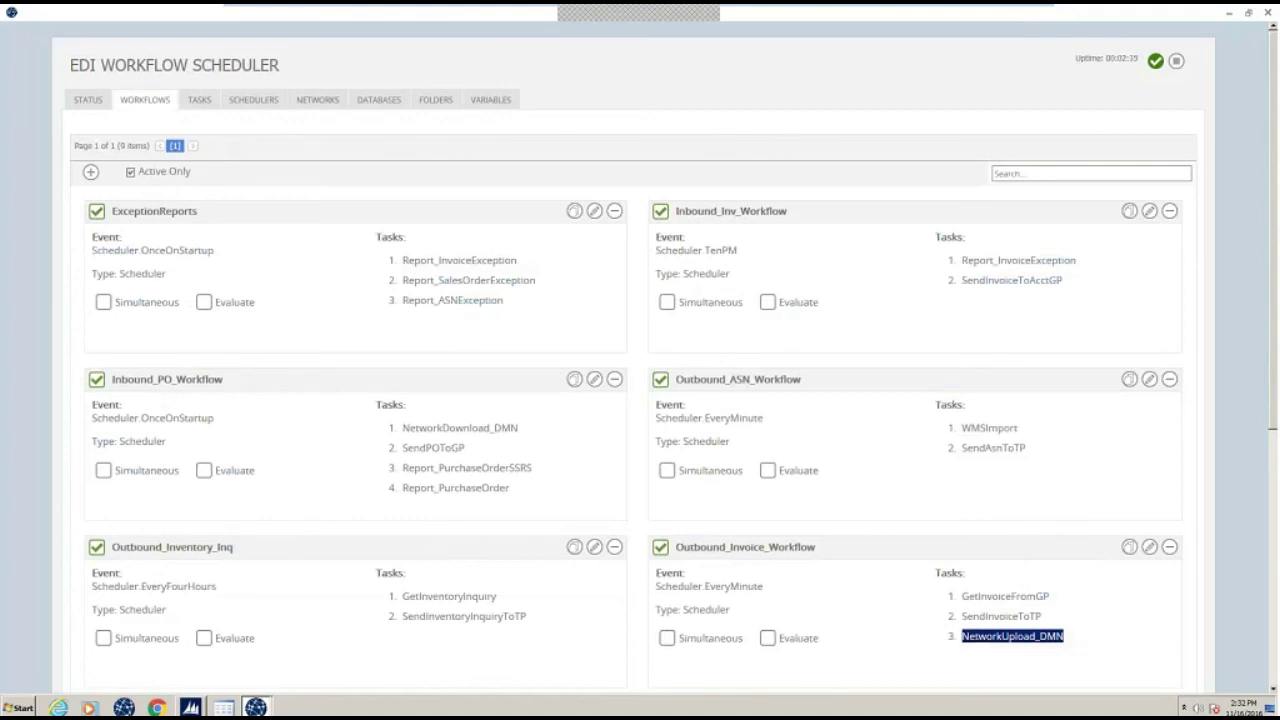
click(1230, 13)
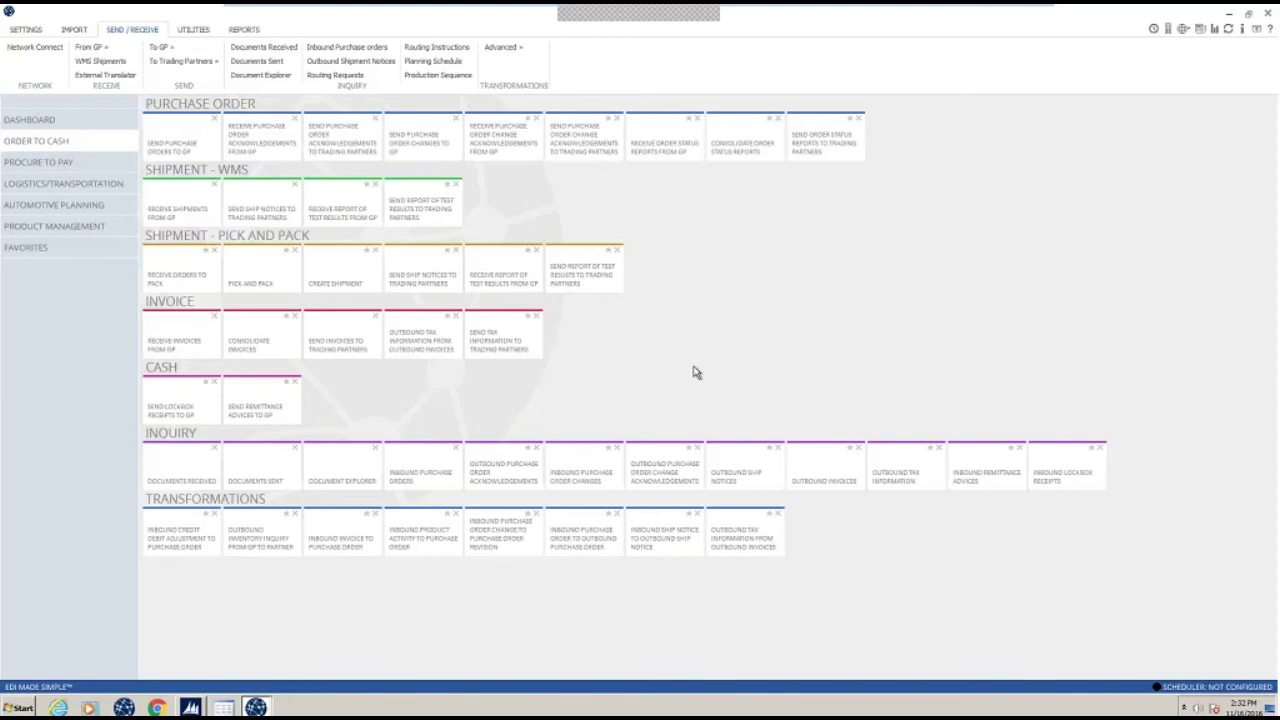
- Open Document Explorer from the Favorites page and filter the documents to the Inbound direction
click(69, 249)
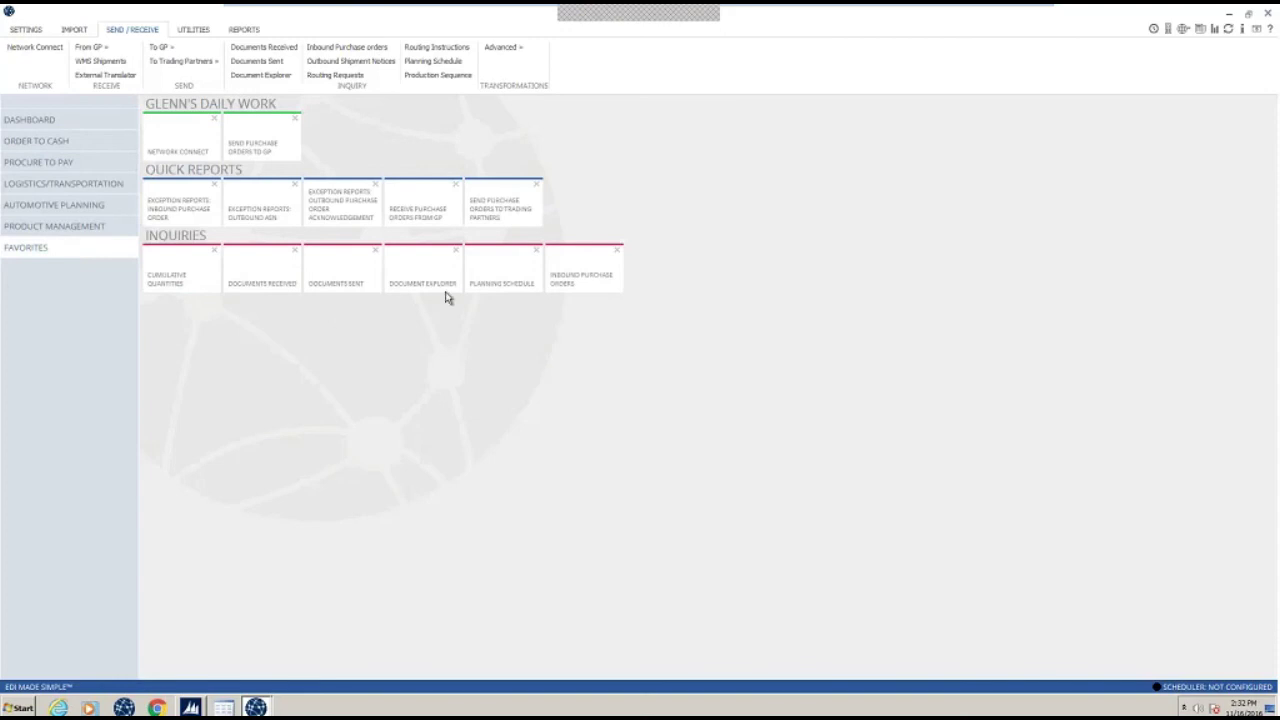
click(437, 285)
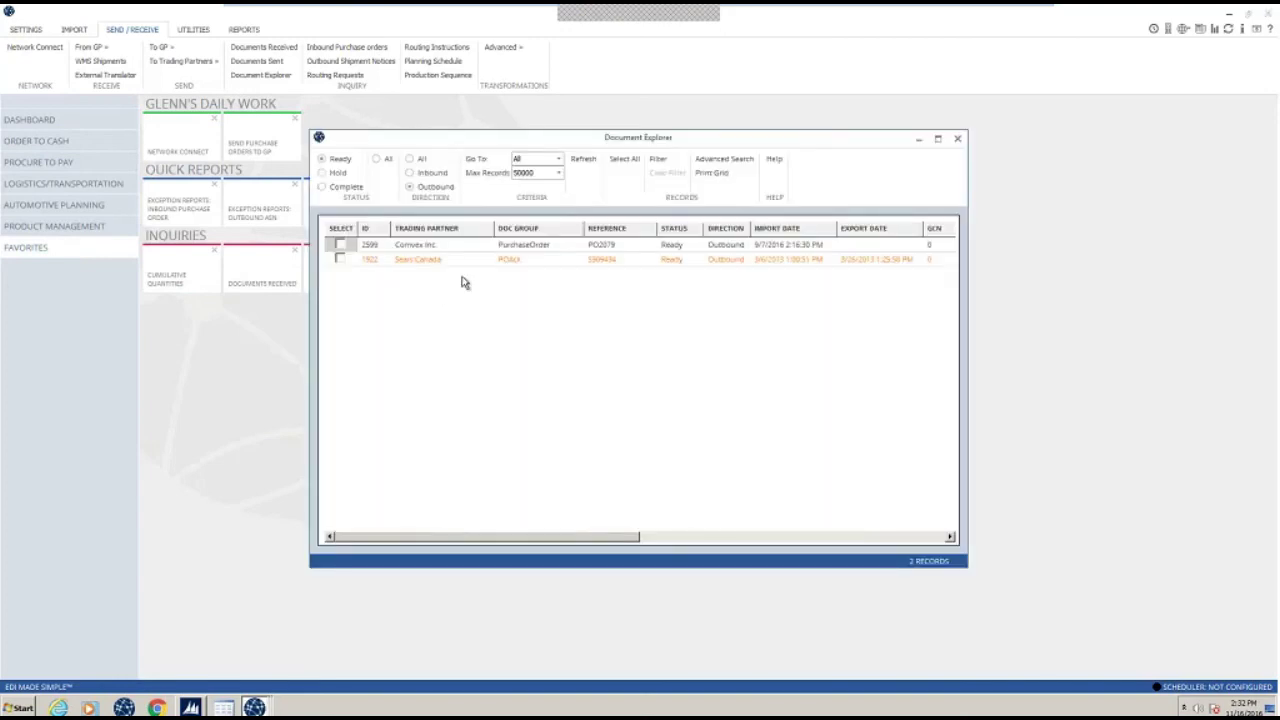
click(409, 173)
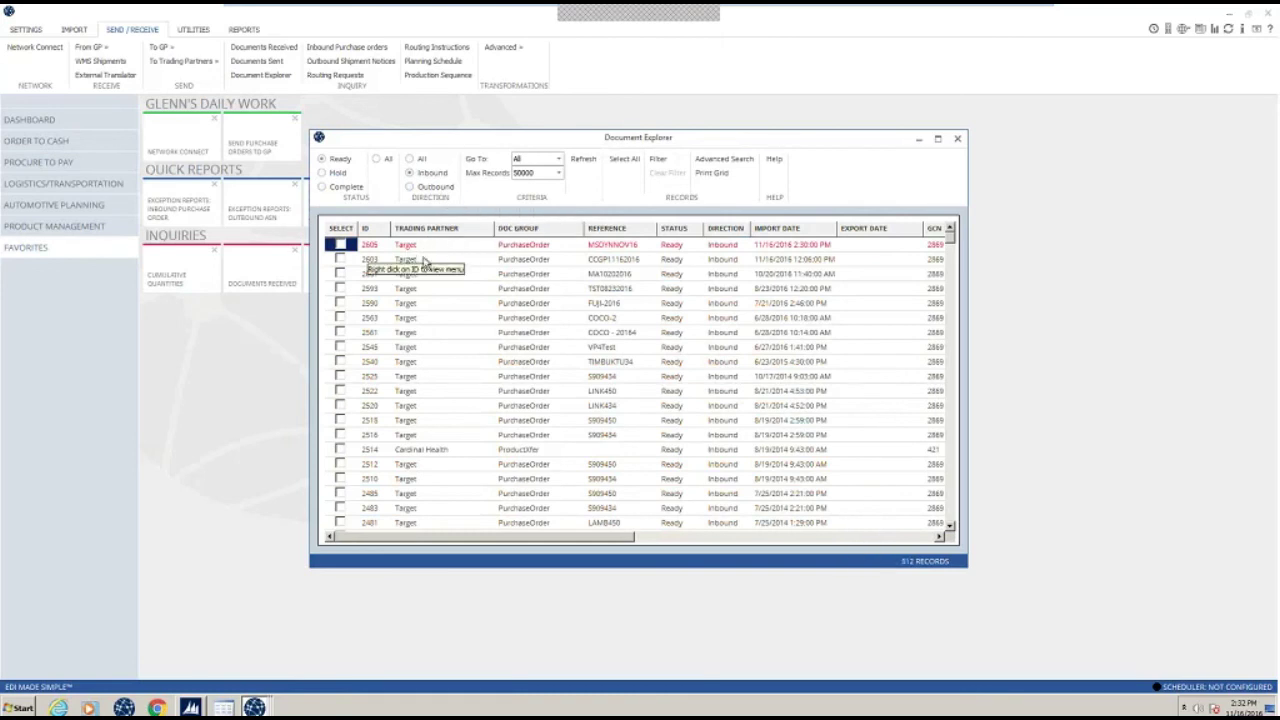
- Mark the Target purchase order imported 11/16/2016 12:06:00 PM as selected and open its original EDI document
click(340, 259)
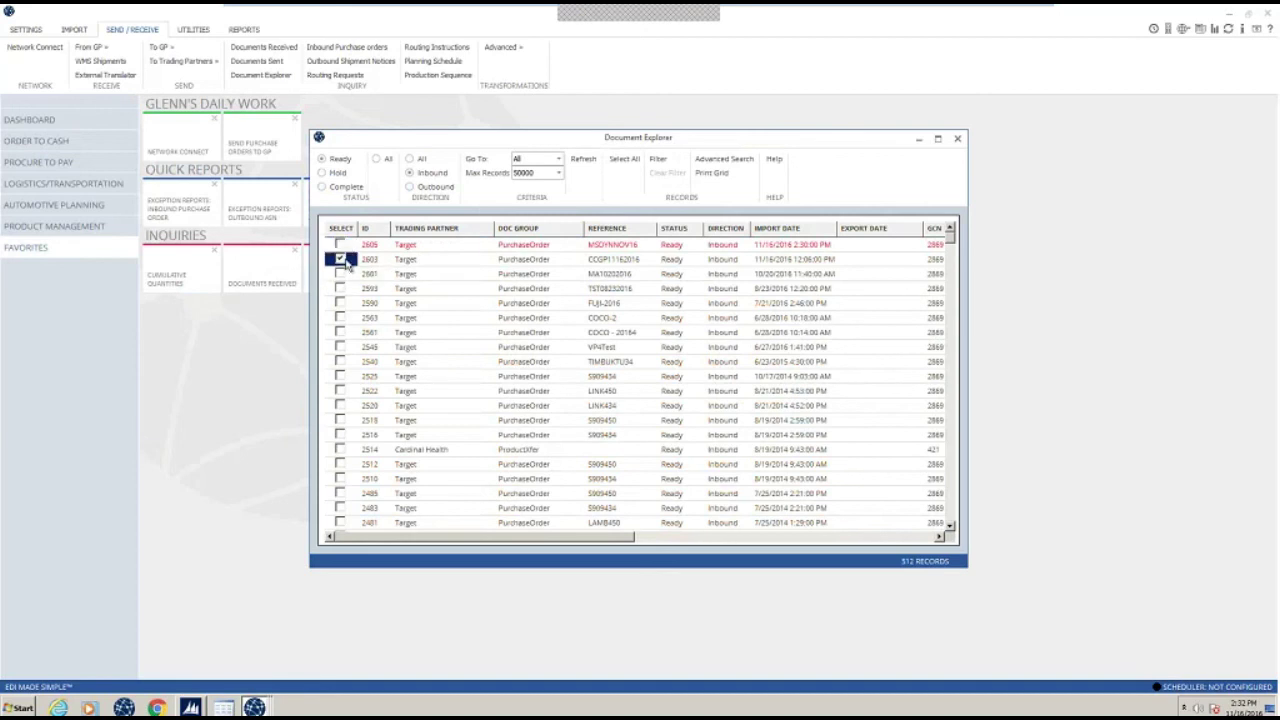
right_click(380, 261)
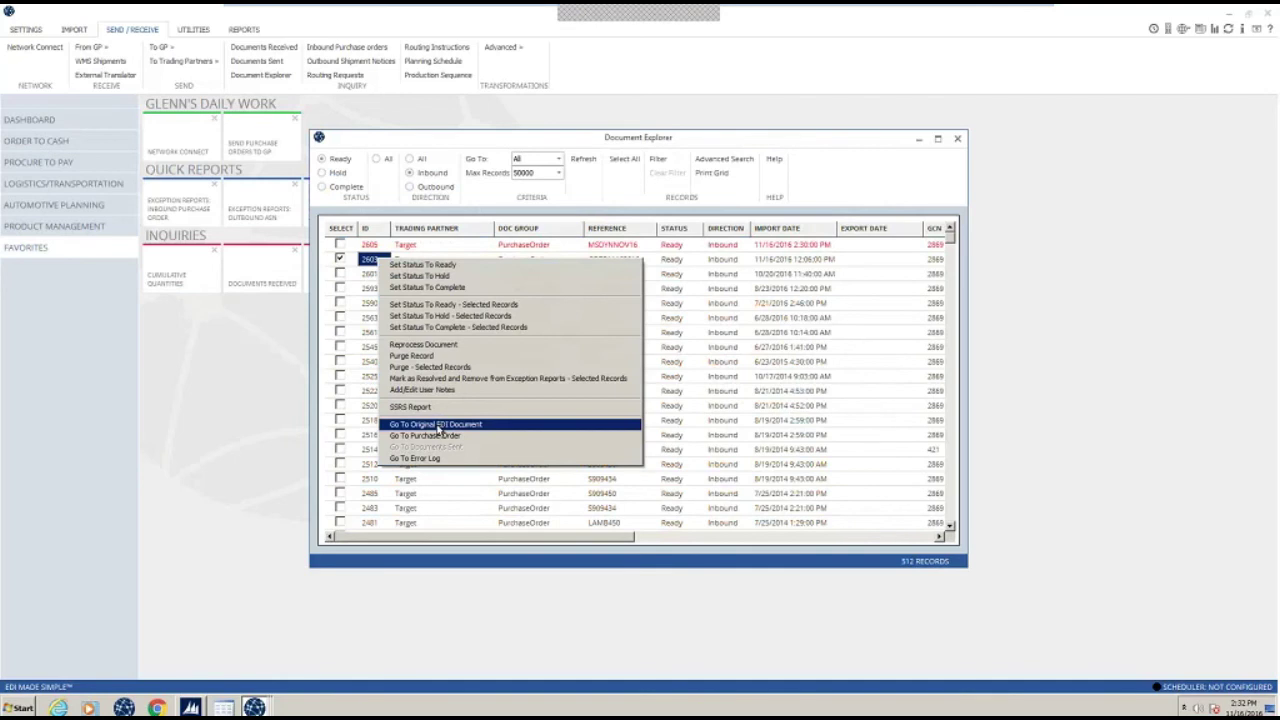
click(437, 425)
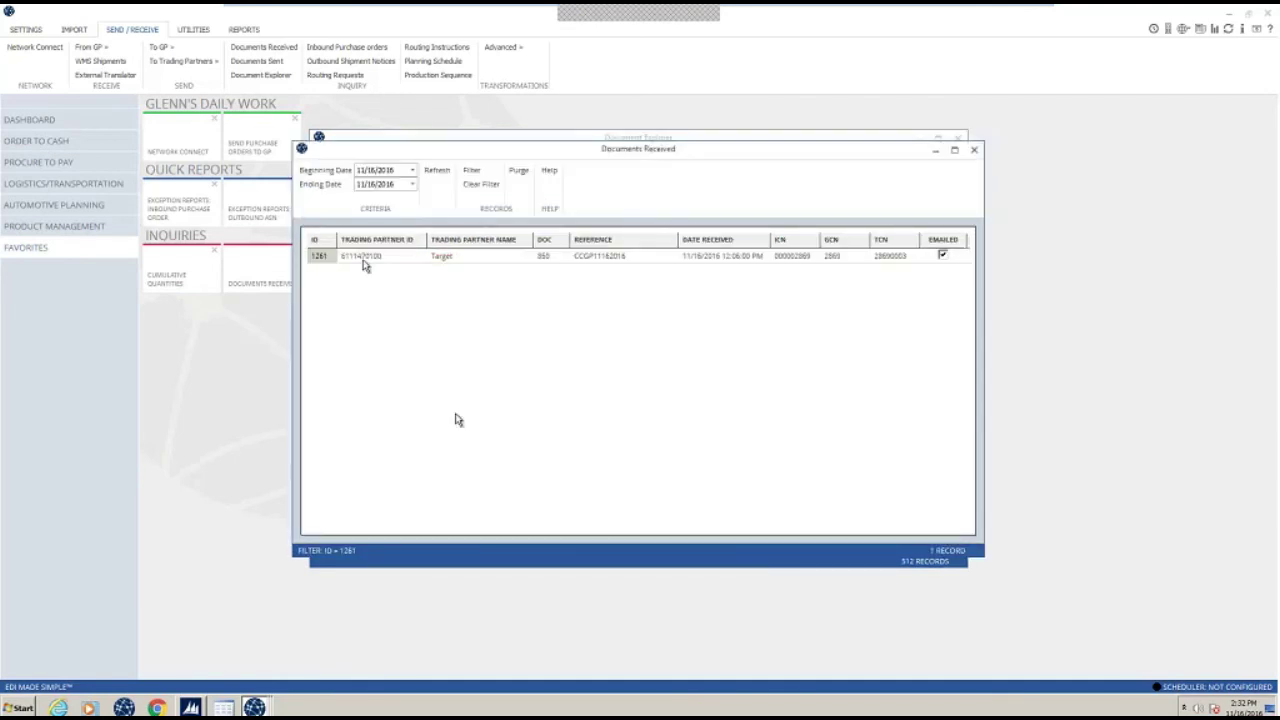
double_click(368, 258)
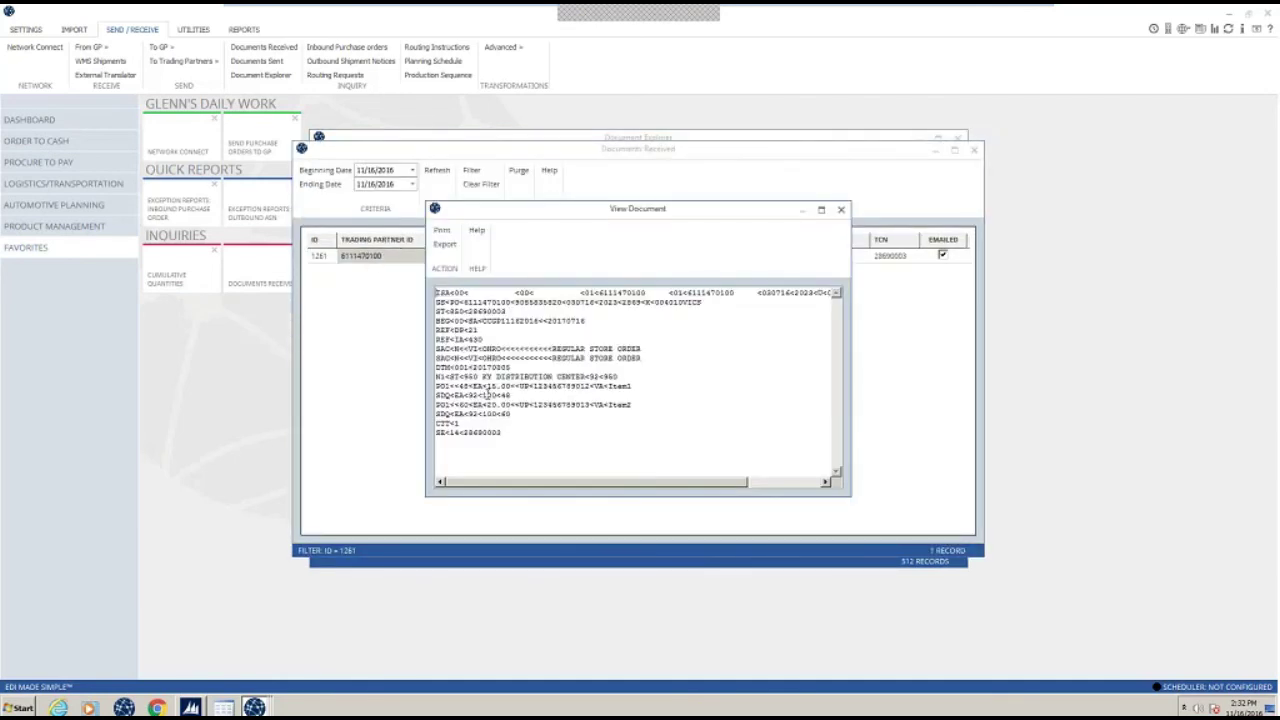
- Examine the raw EDI text, highlighting the whole document and its BEG segment, and close both the document view and Documents Received
drag(503, 434, 420, 293)
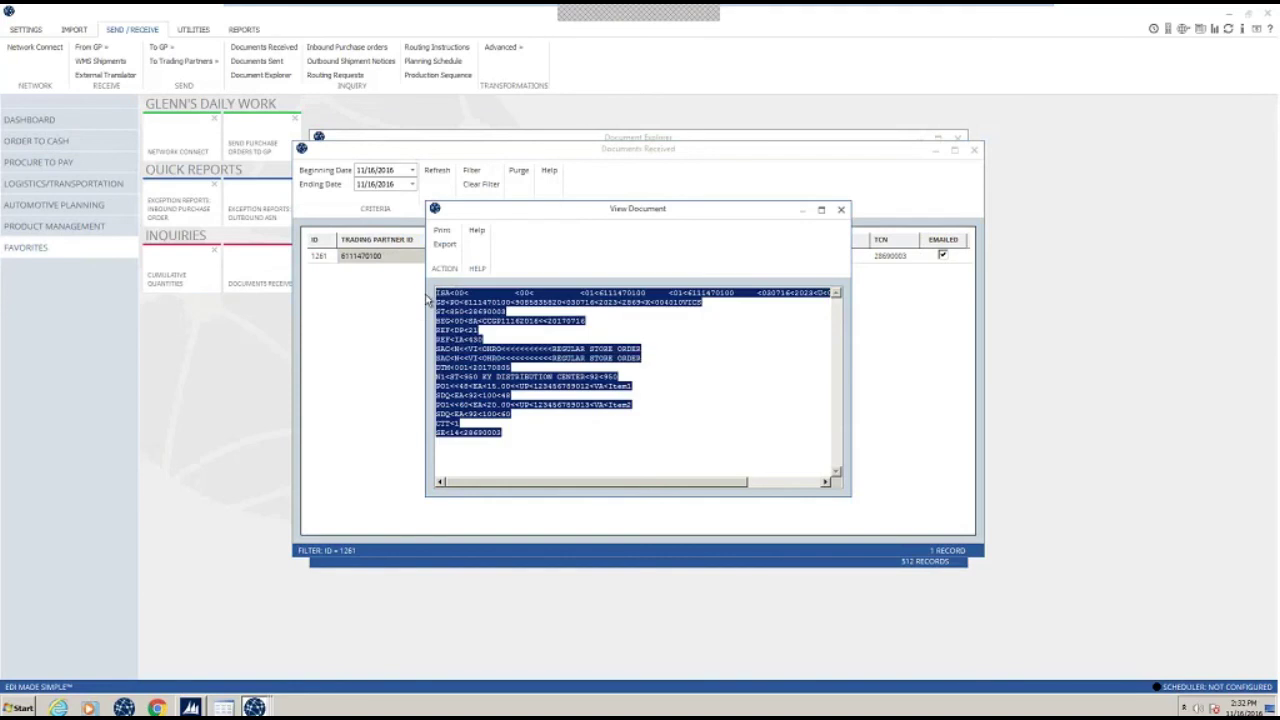
click(497, 368)
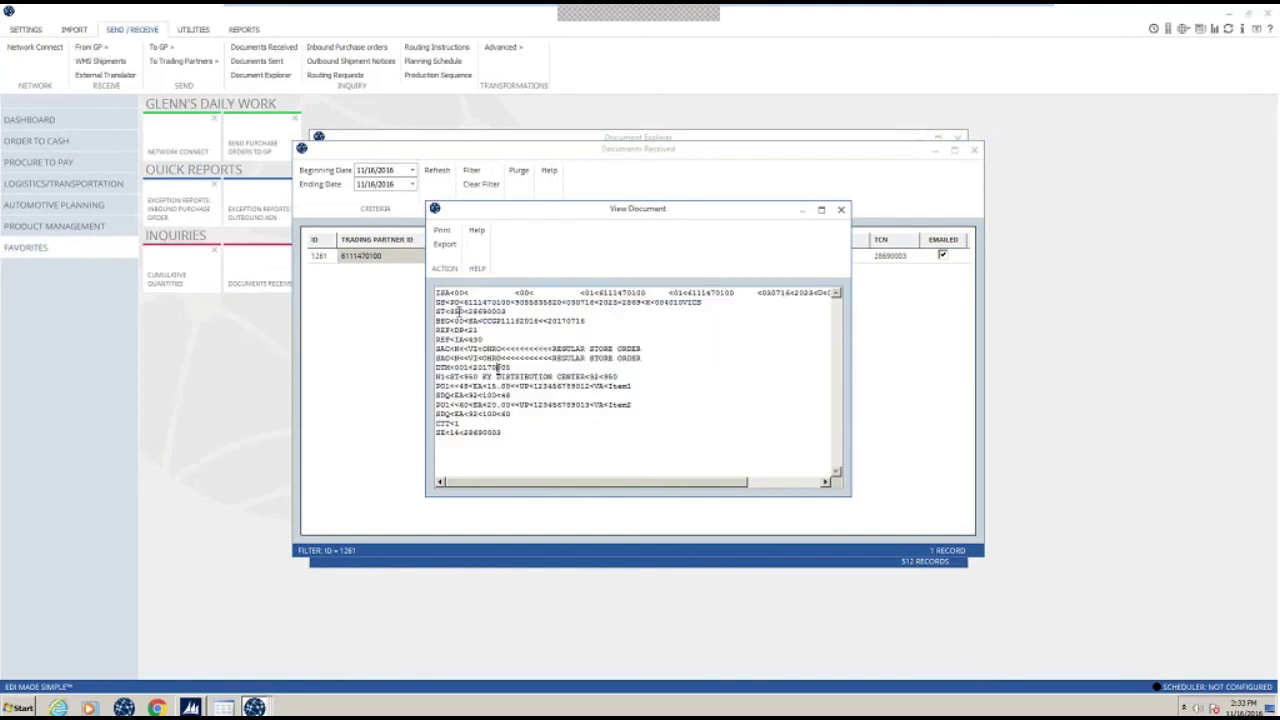
drag(445, 321, 534, 322)
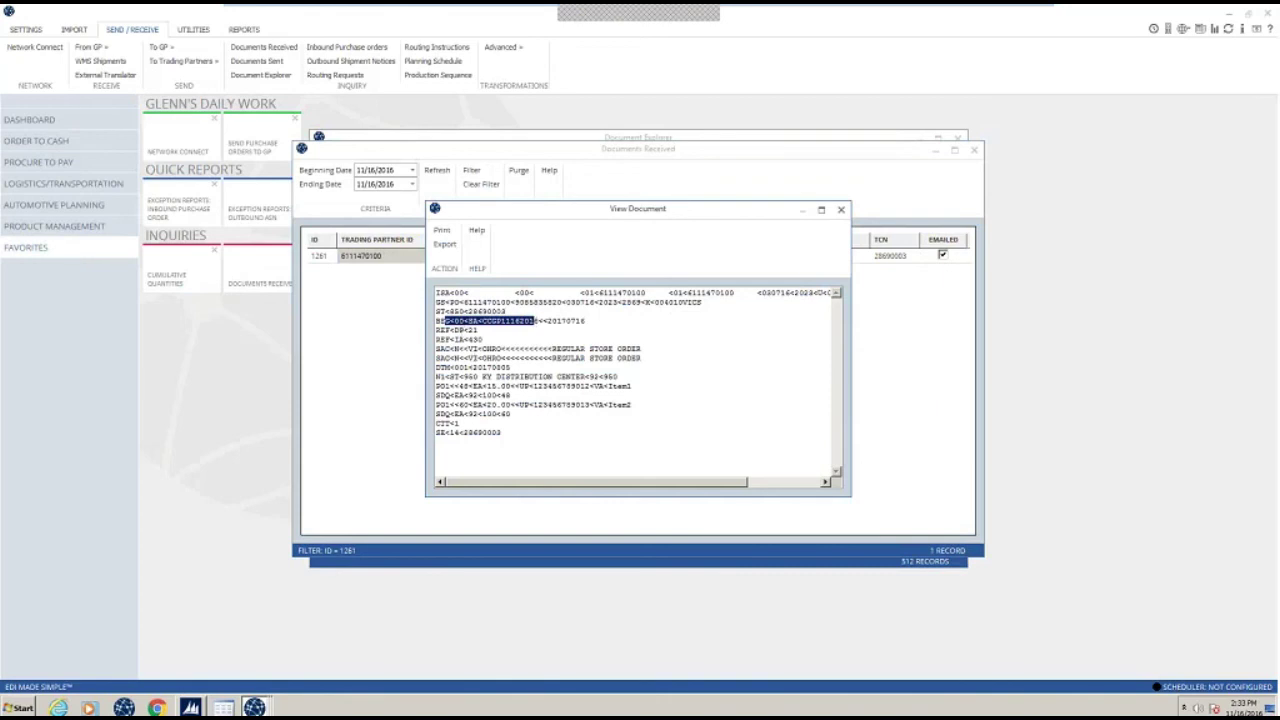
click(841, 211)
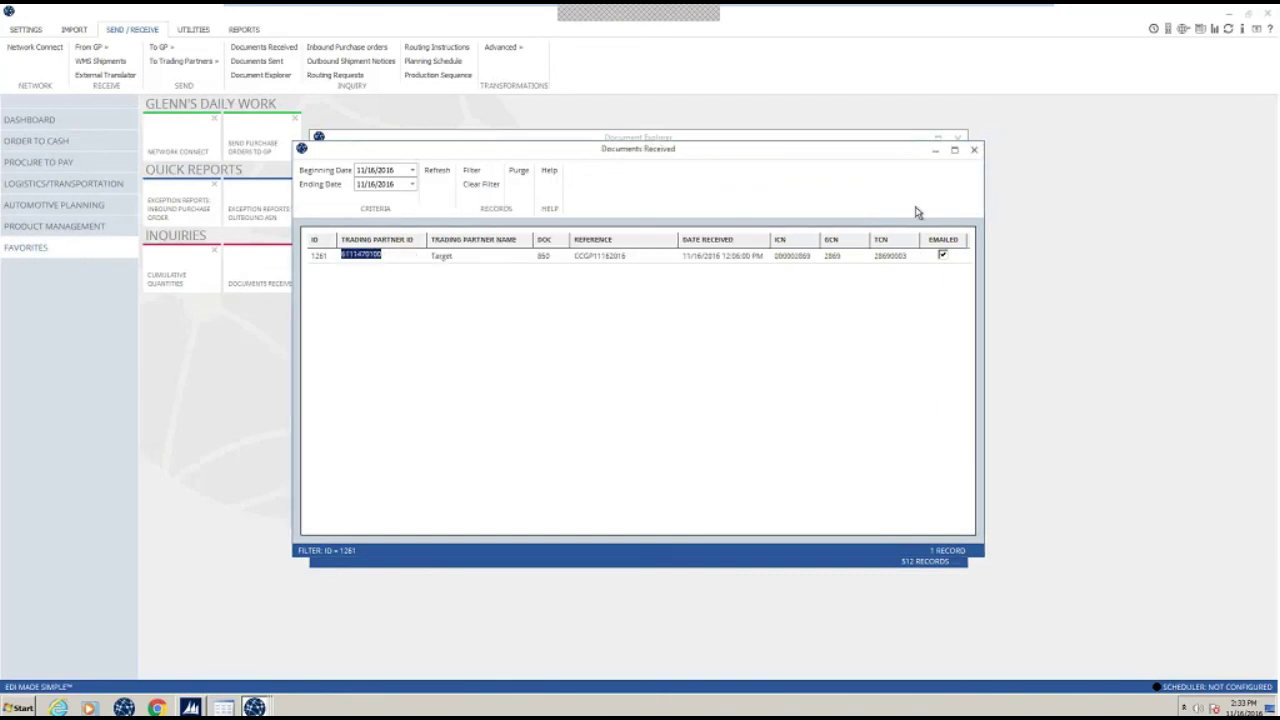
click(974, 149)
- Open the same Target purchase order in Document Editor at full size and turn on EDI Codes
right_click(379, 264)
click(383, 278)
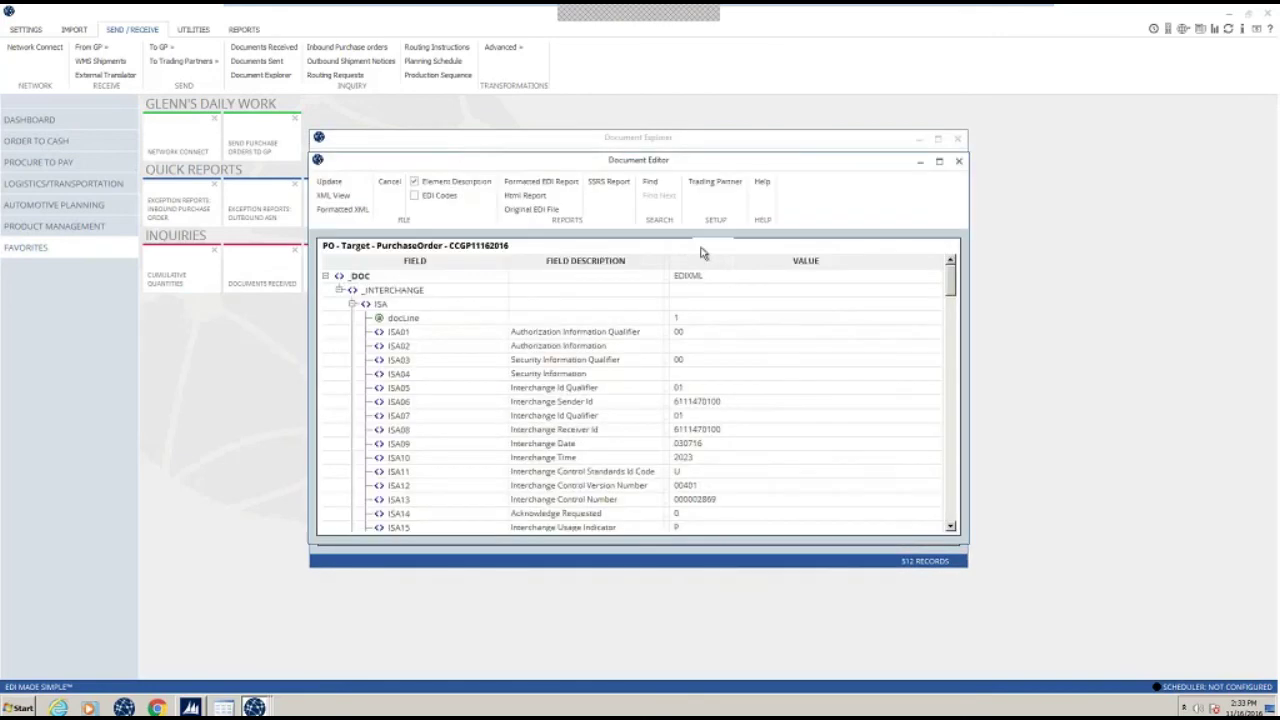
click(938, 164)
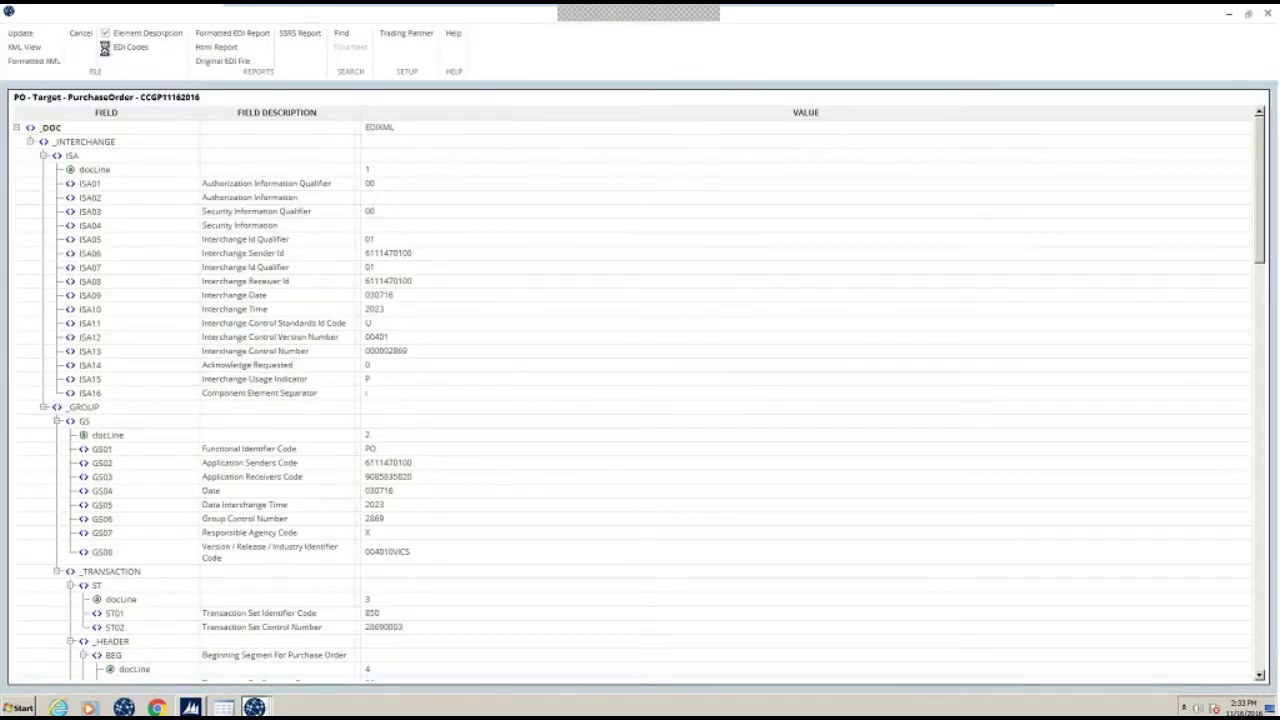
click(105, 47)
- Examine the purchase order's interchange, group and header fields, selecting the ISA13 Interchange Control Number and BEG02 Purchase Order Type Code rows
click(408, 472)
scroll(407, 477, down, 5)
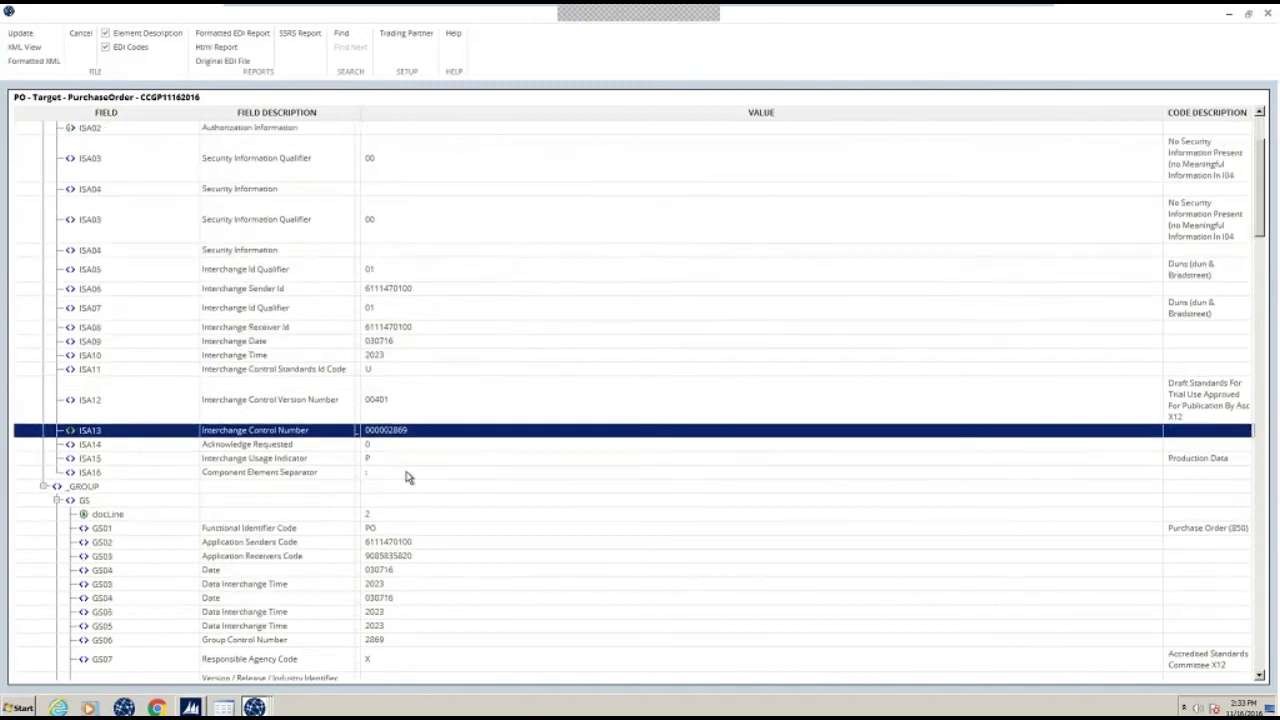
click(257, 574)
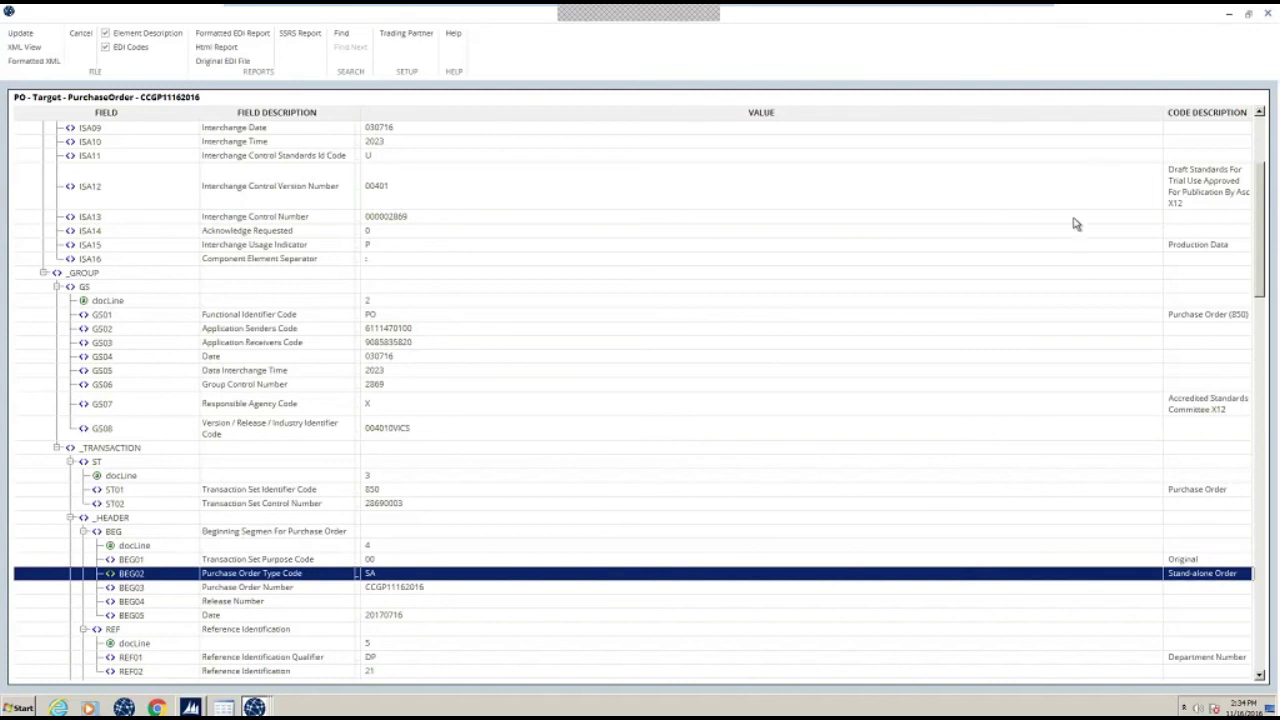
- Close the document editor and drill down from the selected Target document to its Inbound Customer Purchase Orders record
click(1271, 17)
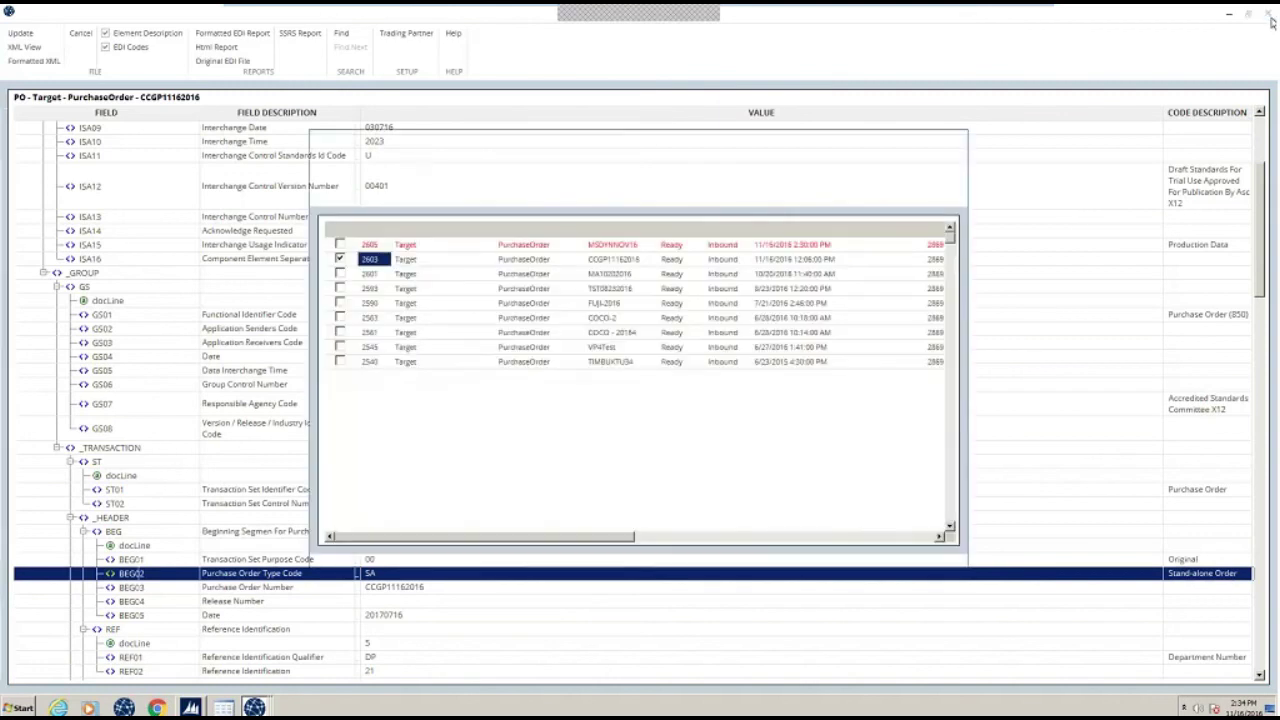
right_click(378, 262)
click(412, 440)
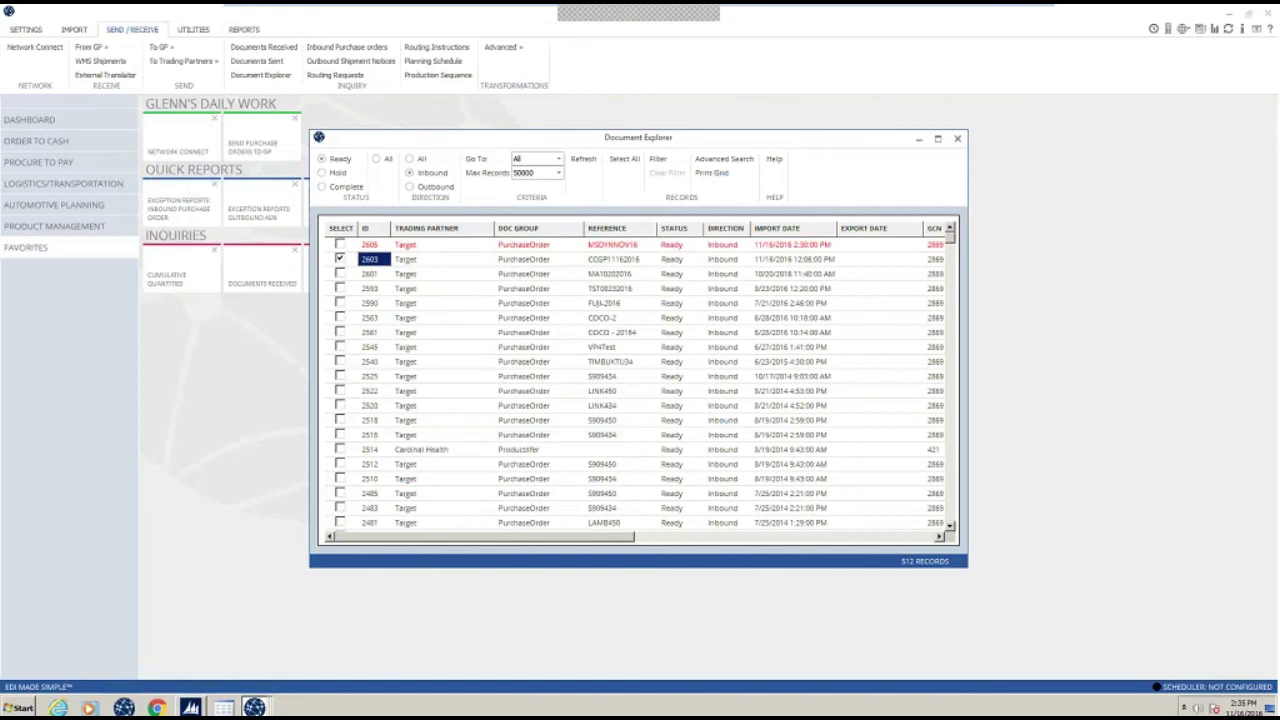
click(465, 261)
double_click(465, 261)
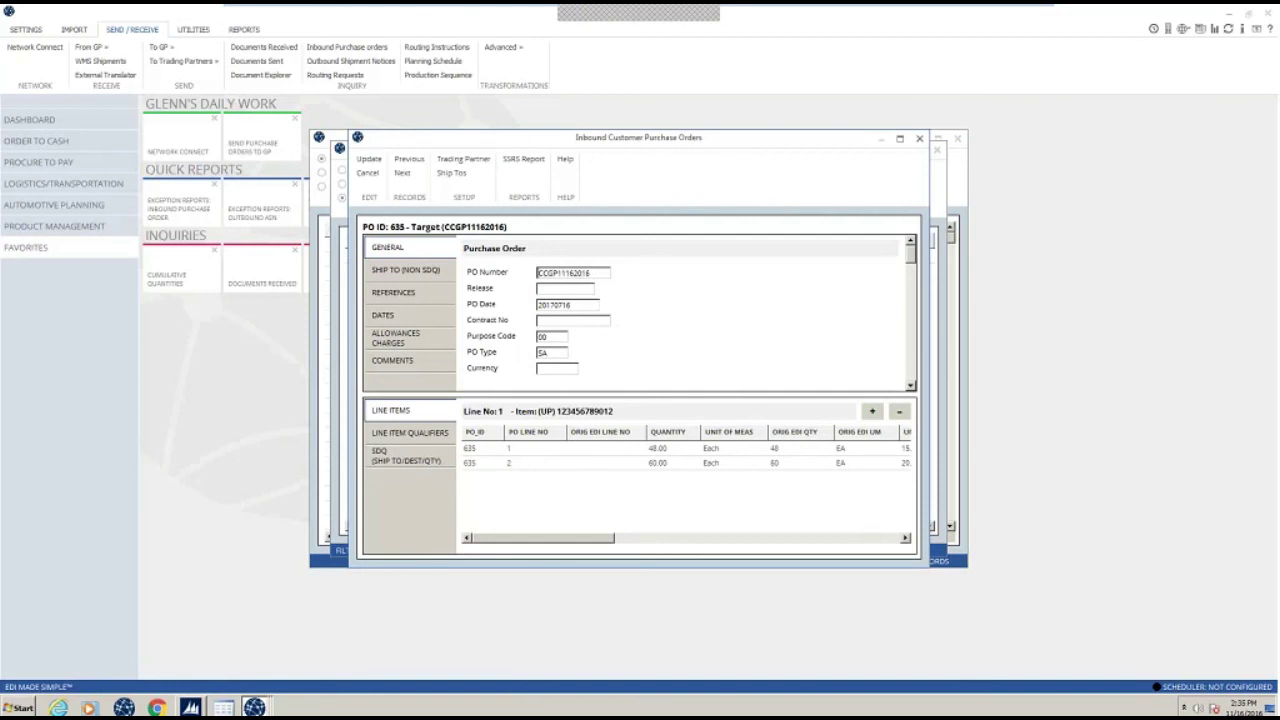
- Close the purchase order record, the Purchase Orders list and Document Explorer
click(922, 141)
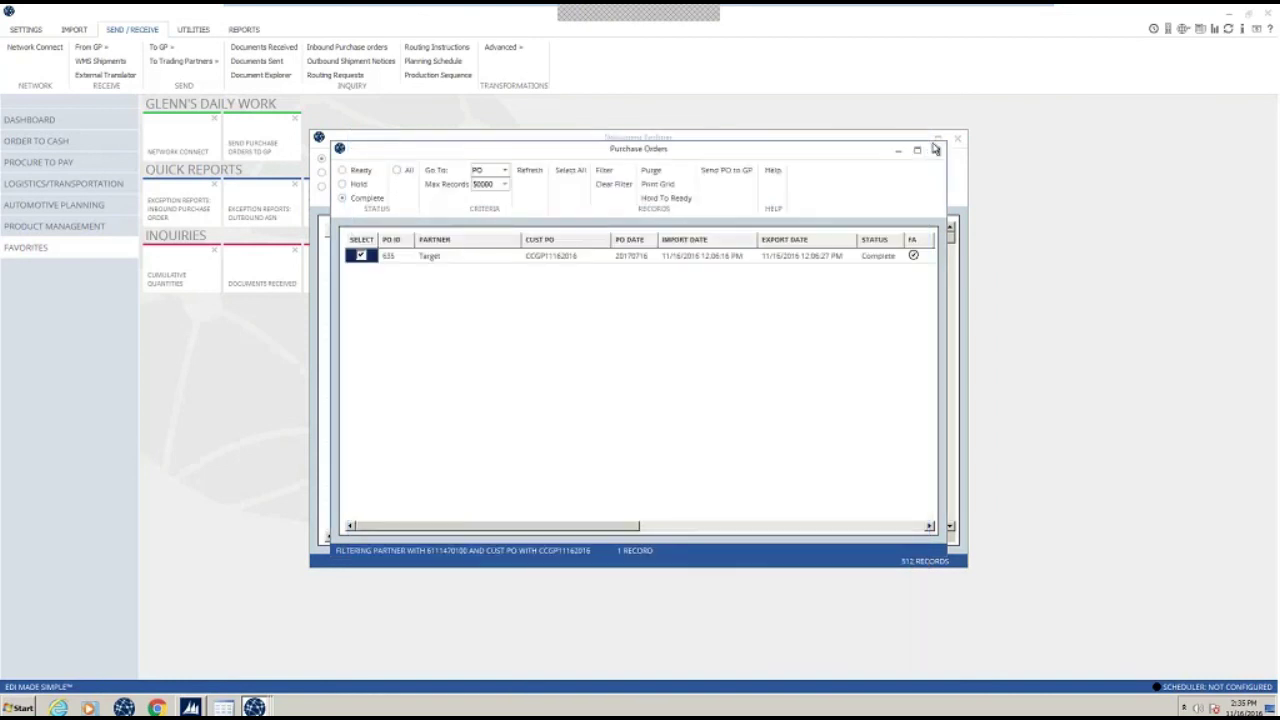
click(948, 140)
click(958, 141)
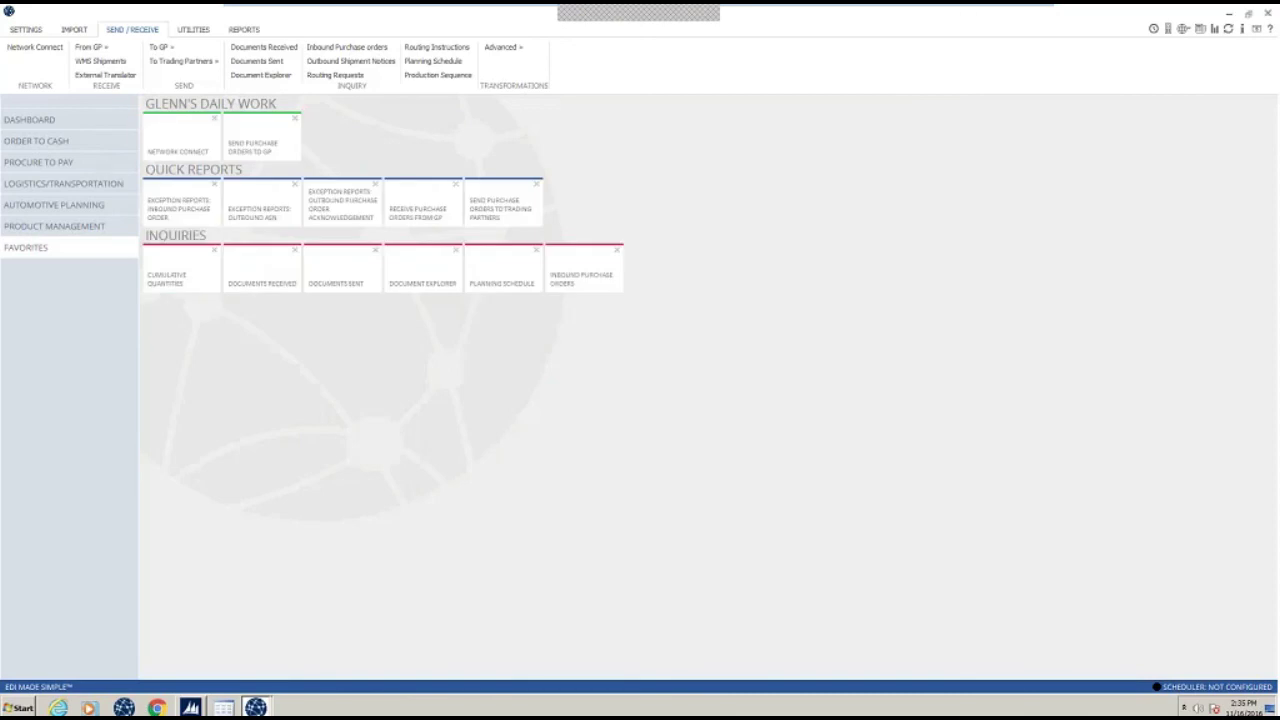
- Open the Error Codes settings and show the details of error code 156, Ship To Xref Not Found(4)
click(30, 32)
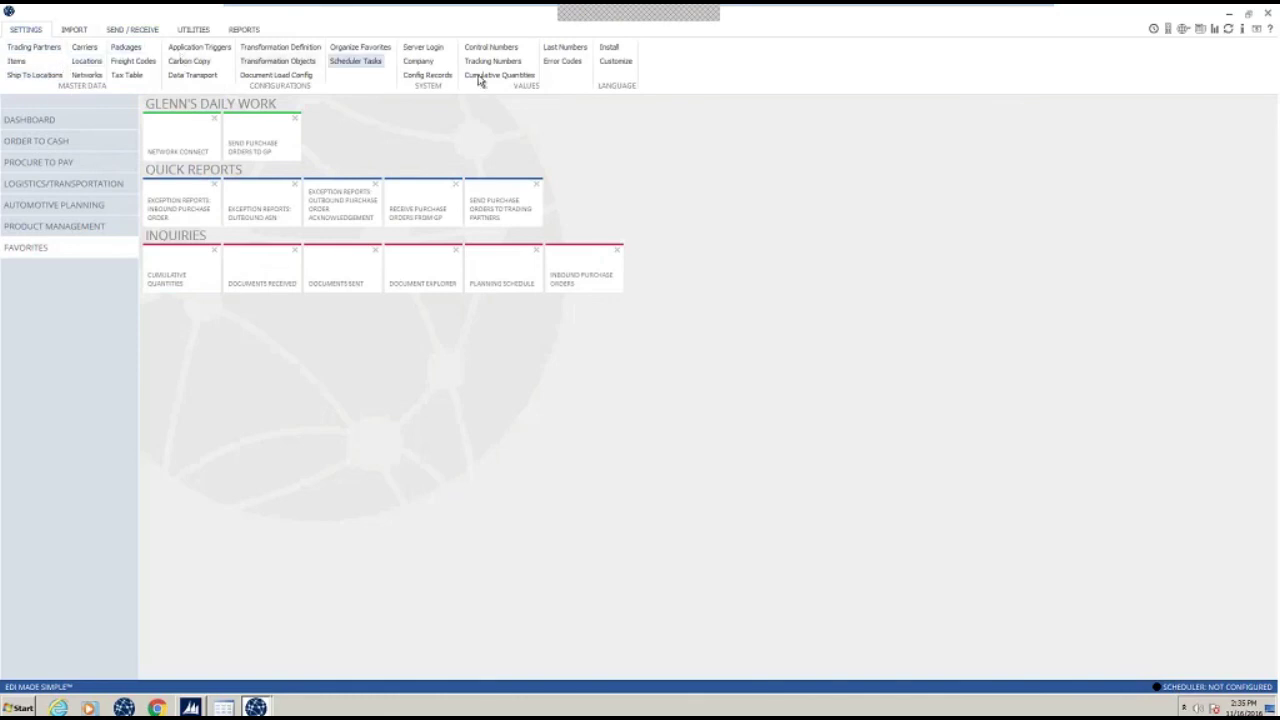
click(574, 70)
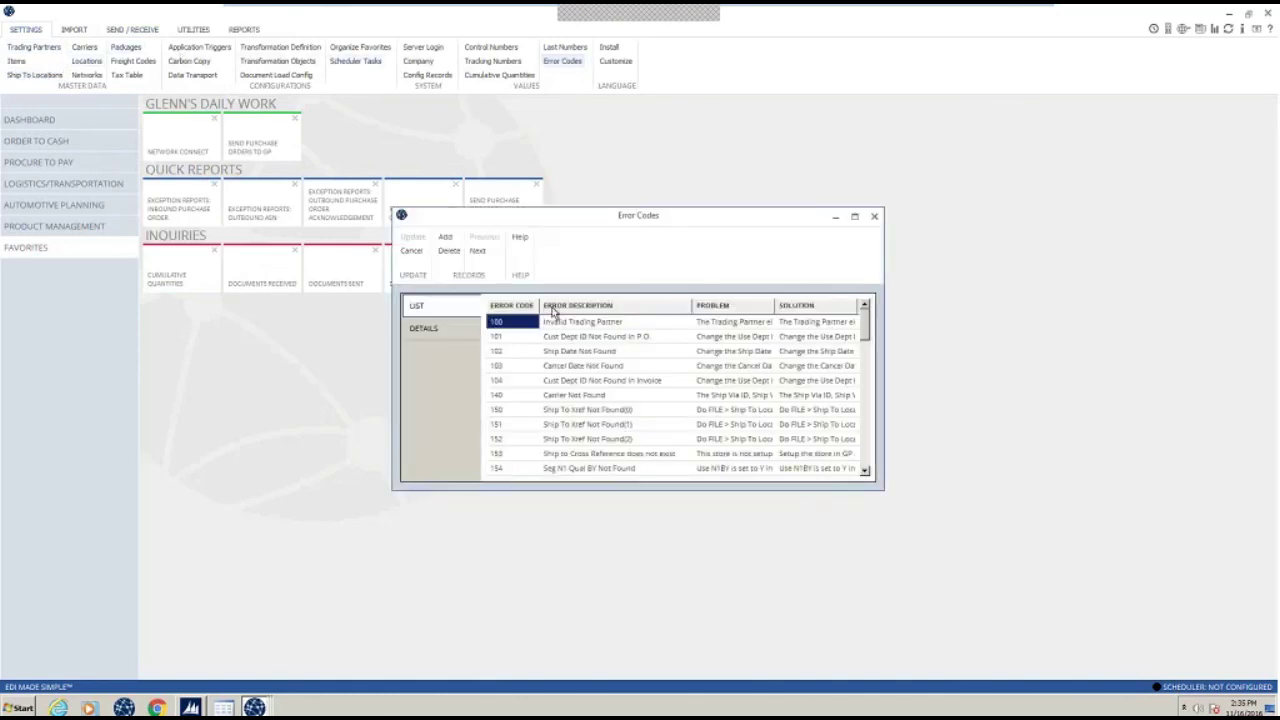
click(506, 355)
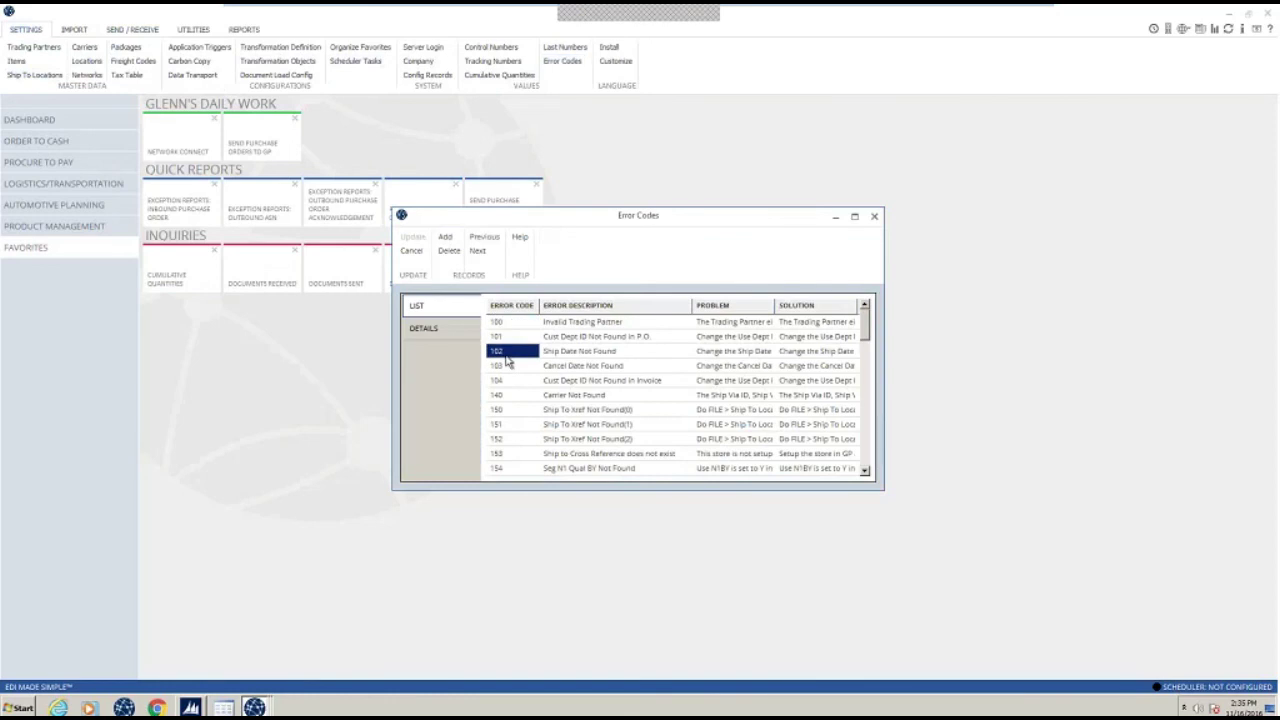
key(2)
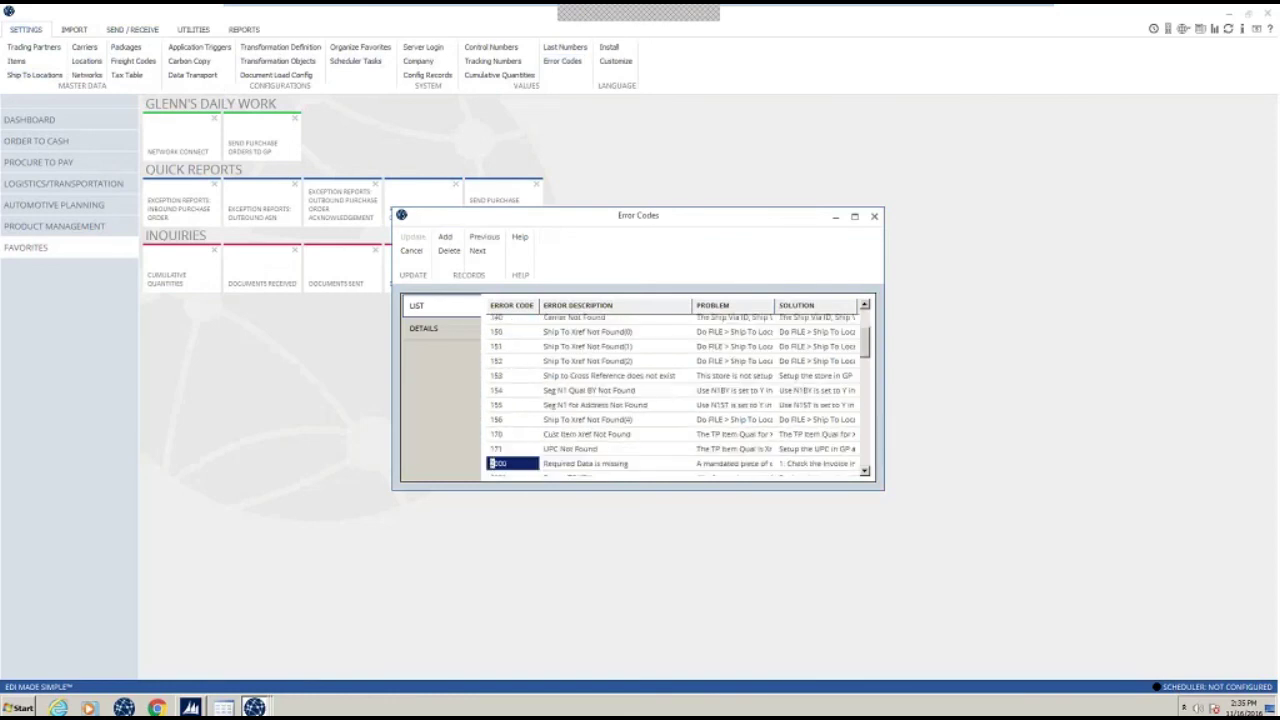
double_click(512, 420)
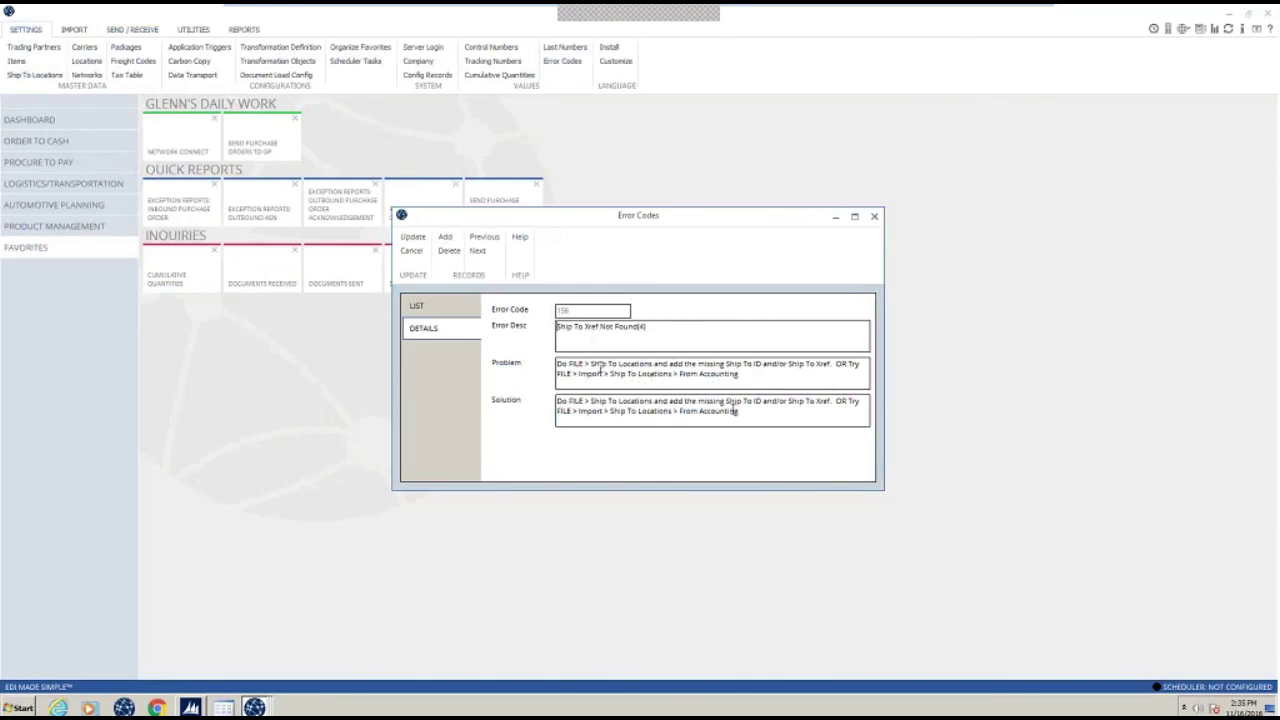
- Replace error code 156's solution text with the lines "step 1" and "step 2", and close Error Codes without updating the record
click(557, 411)
key(ctrl+shift+Home)
key(BackSpace)
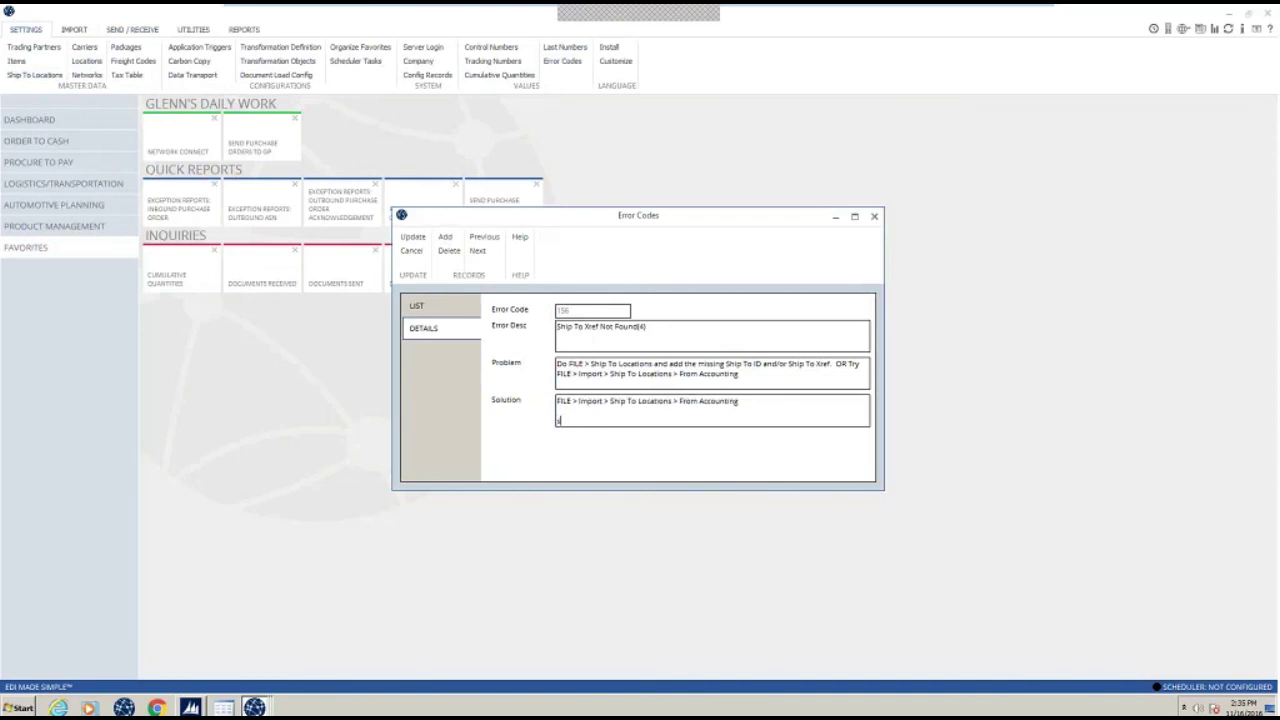
text(step 1)
key(Return)
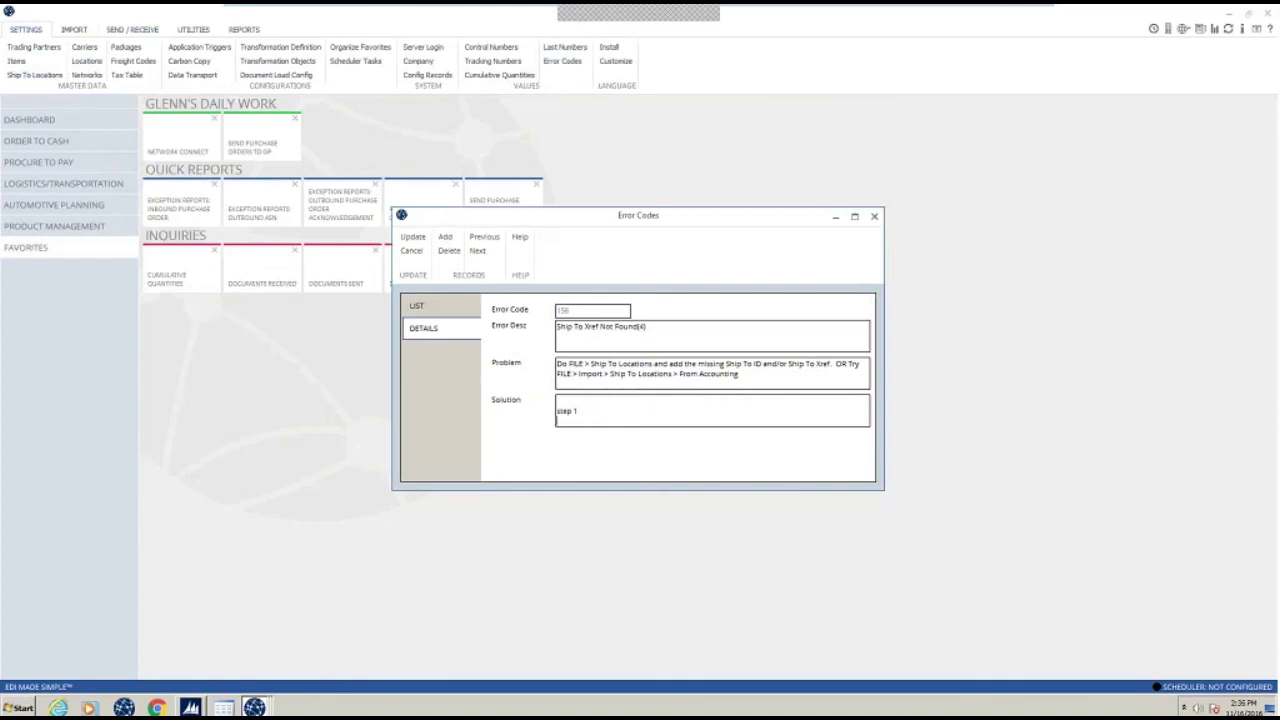
text(step 2)
key(Return)
click(874, 216)
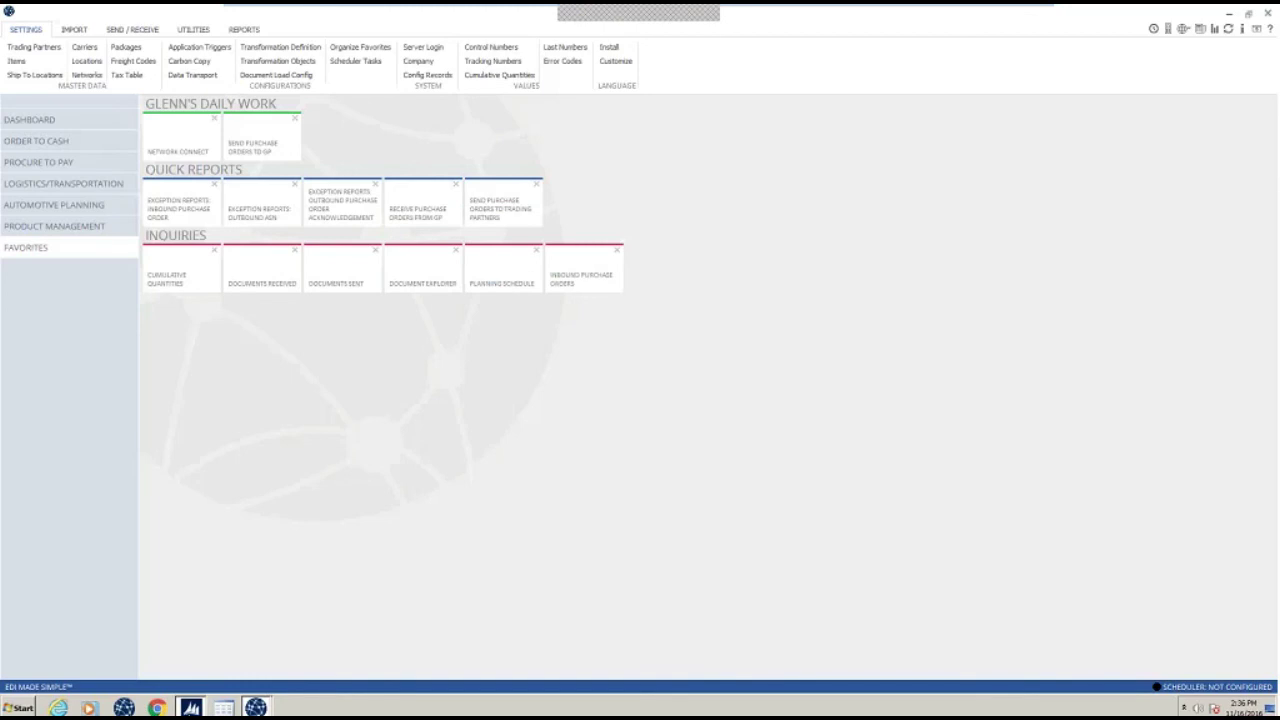
- Switch to Microsoft Dynamics GP, look up the Target order by its document number in Sales Transaction Entry, and close the entry
key(alt+Tab)
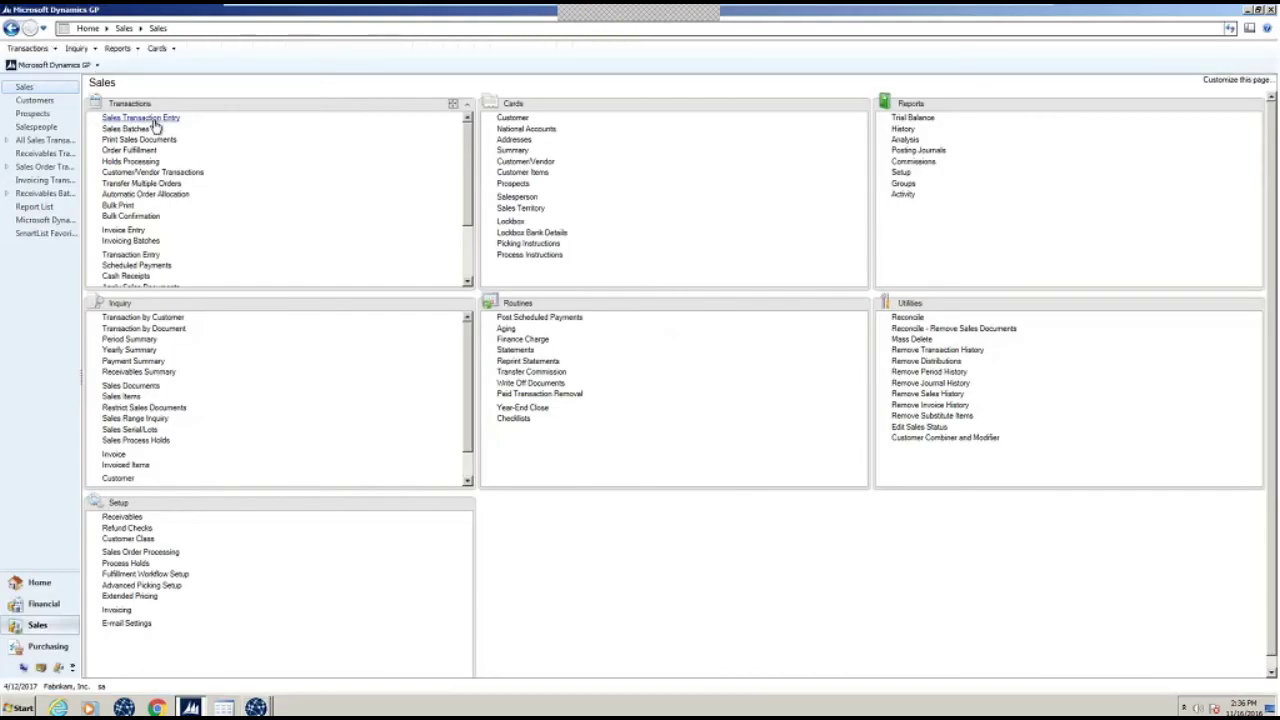
click(148, 118)
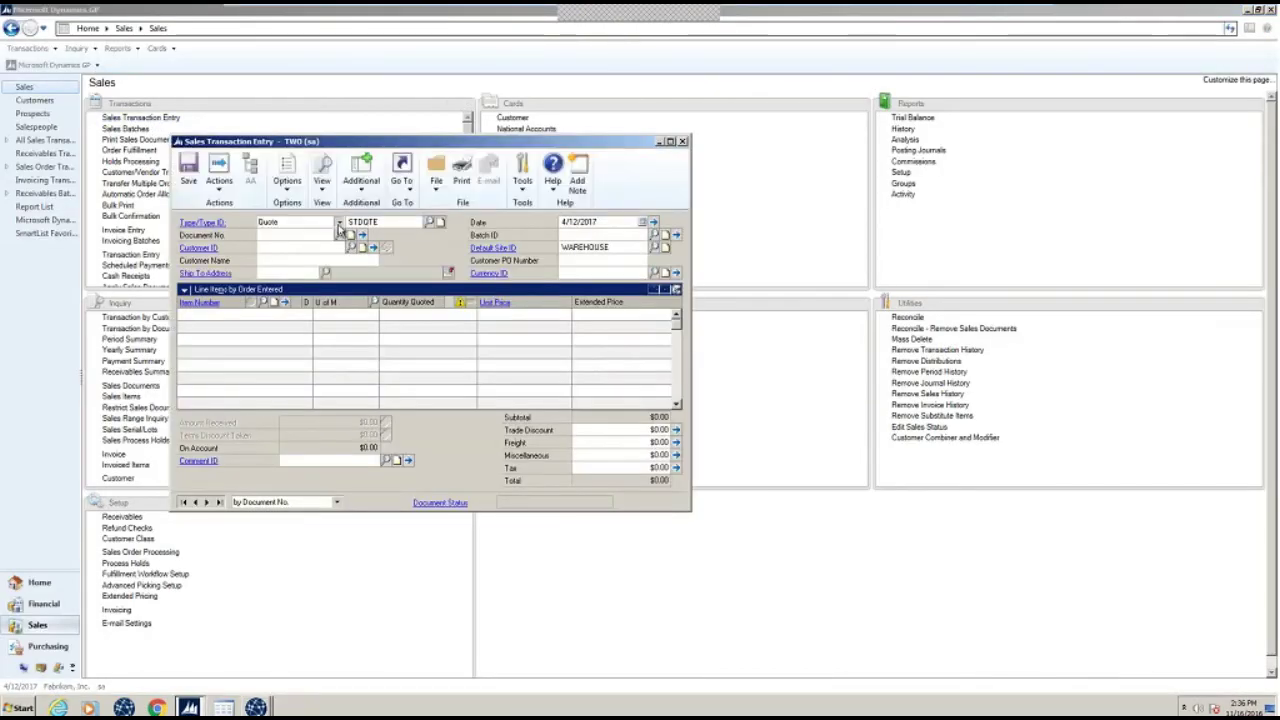
click(305, 224)
click(310, 245)
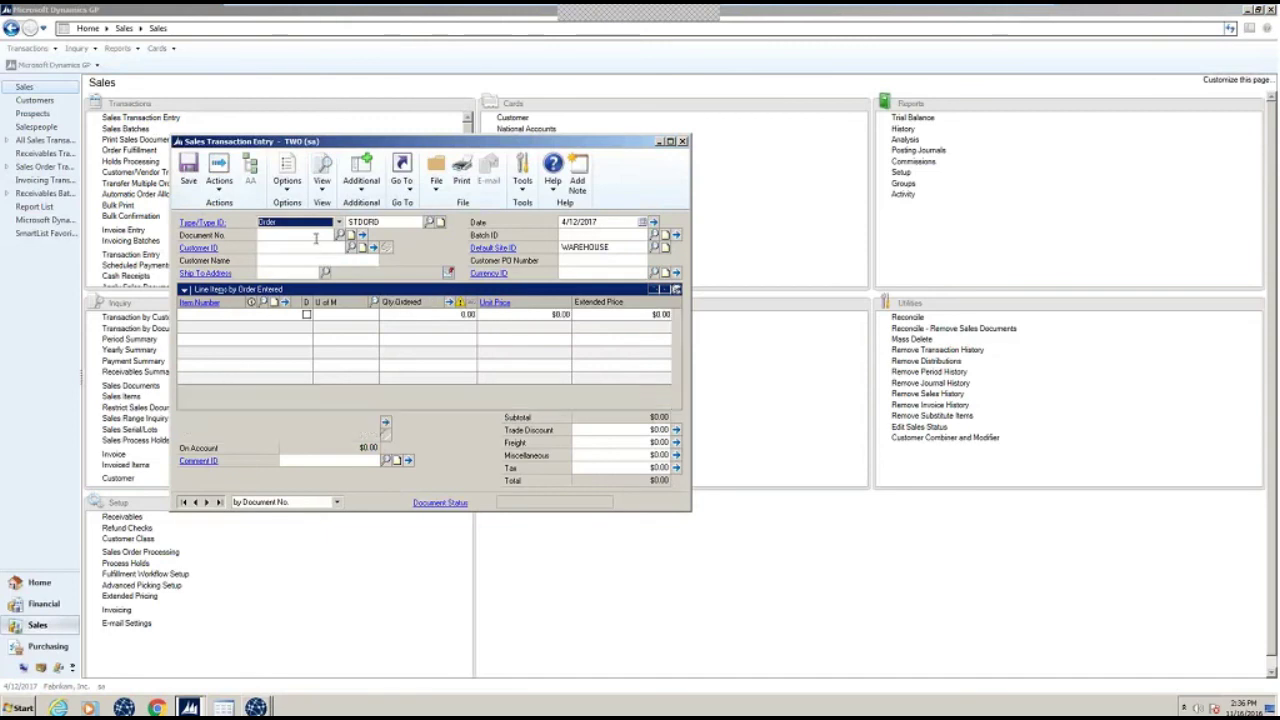
click(316, 236)
text(8)
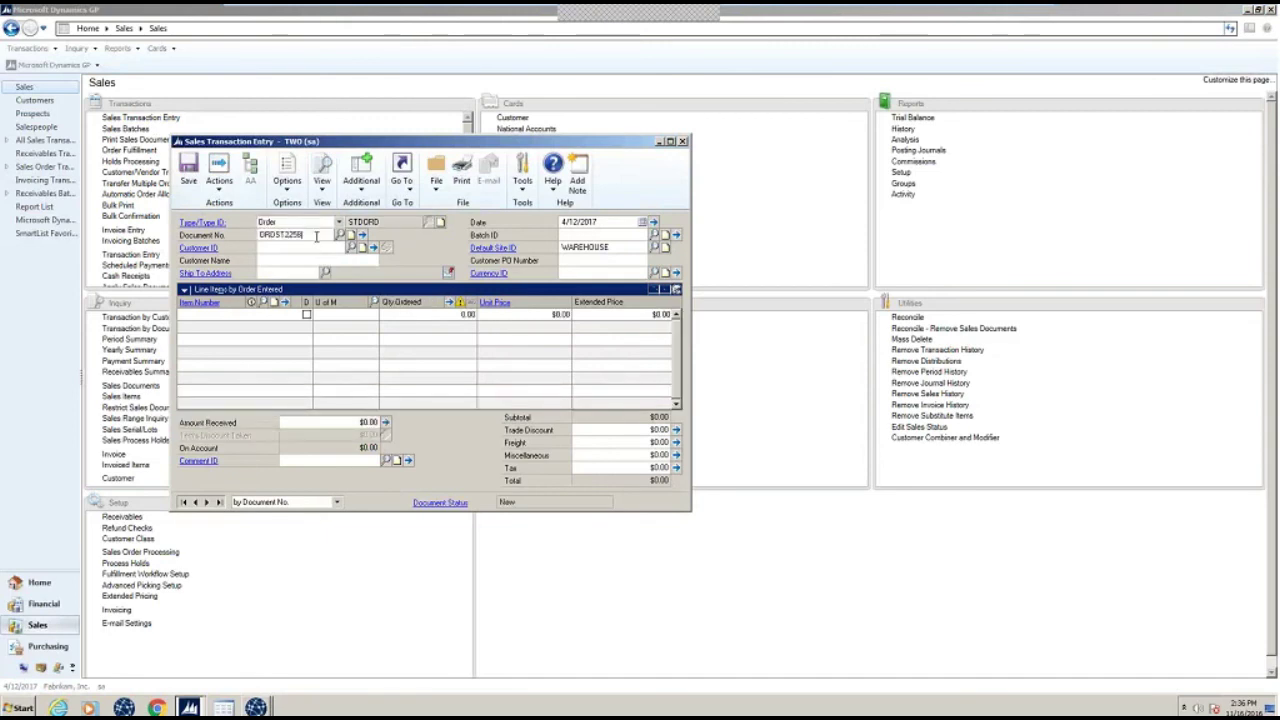
key(Tab)
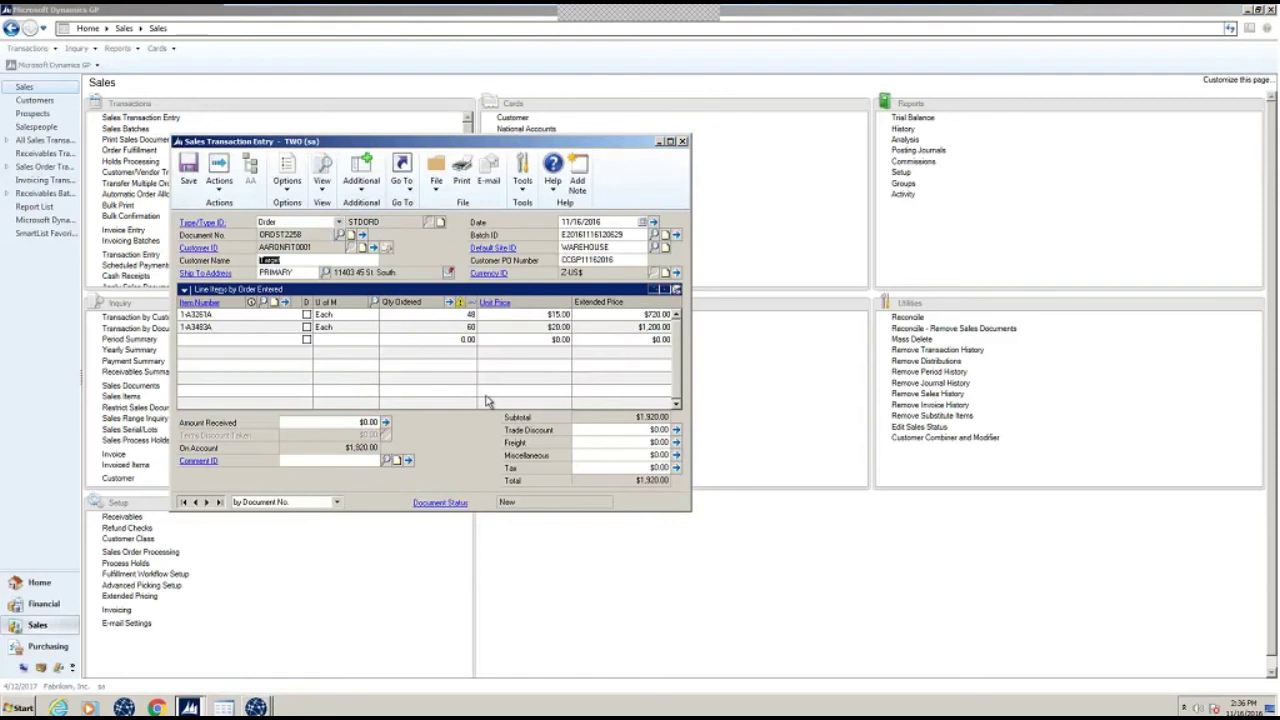
click(683, 143)
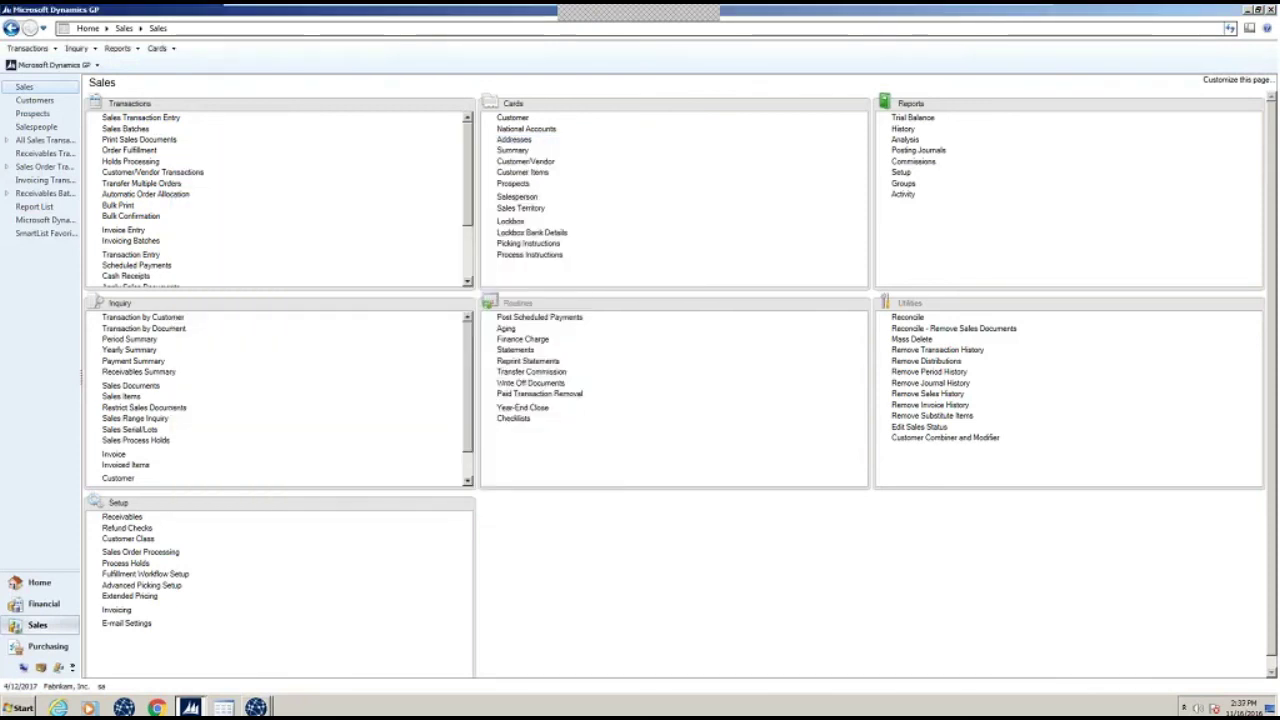
- Switch back to Vantage Point EDI, display the available reports and show the Dashboard page
click(255, 707)
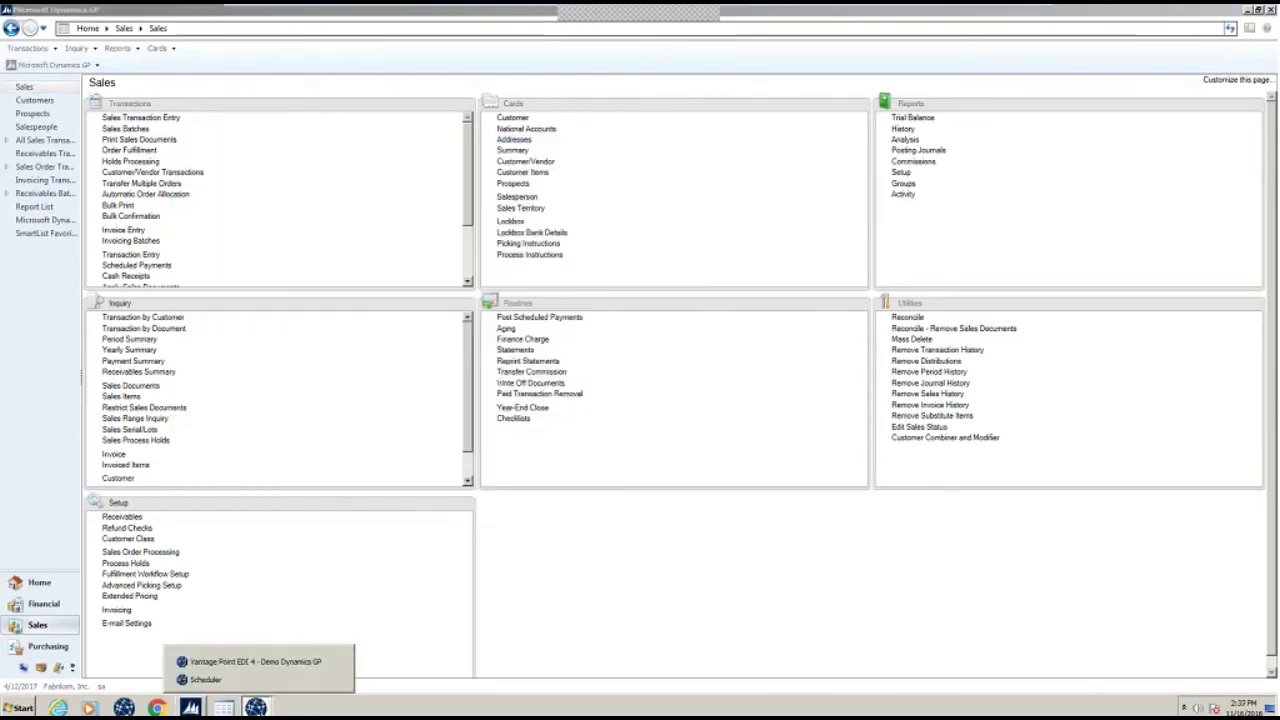
click(243, 663)
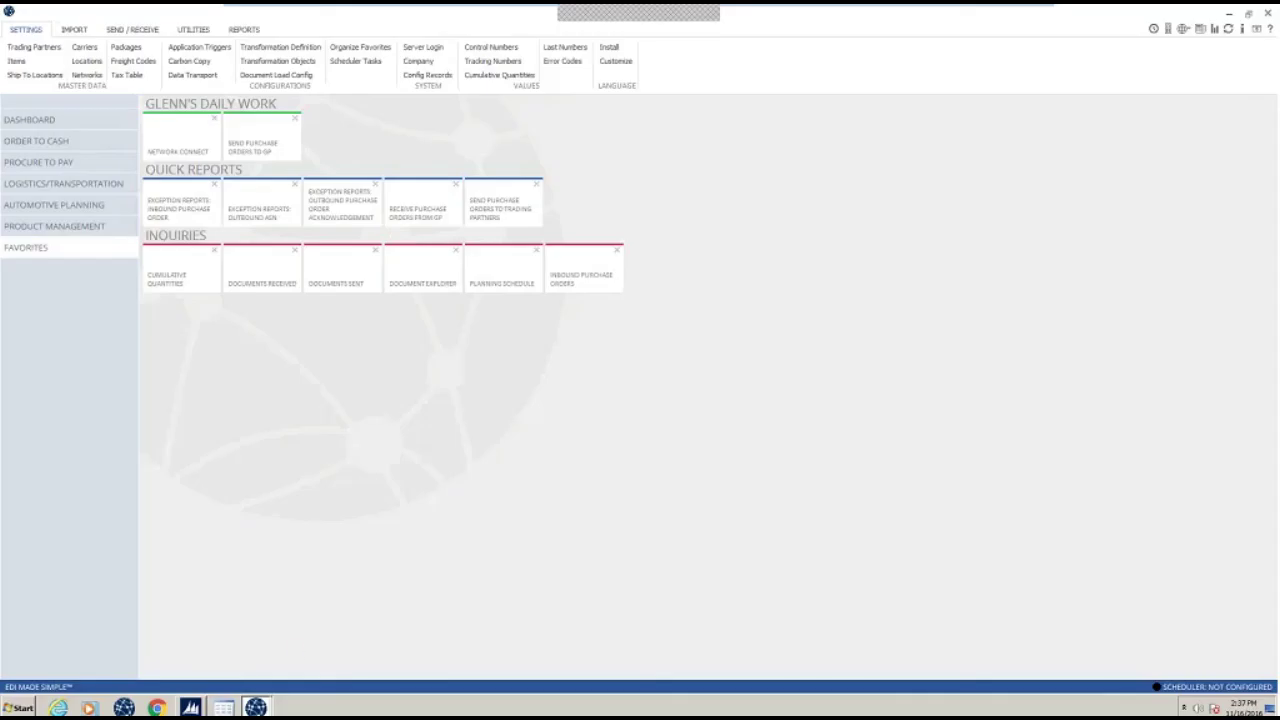
click(245, 30)
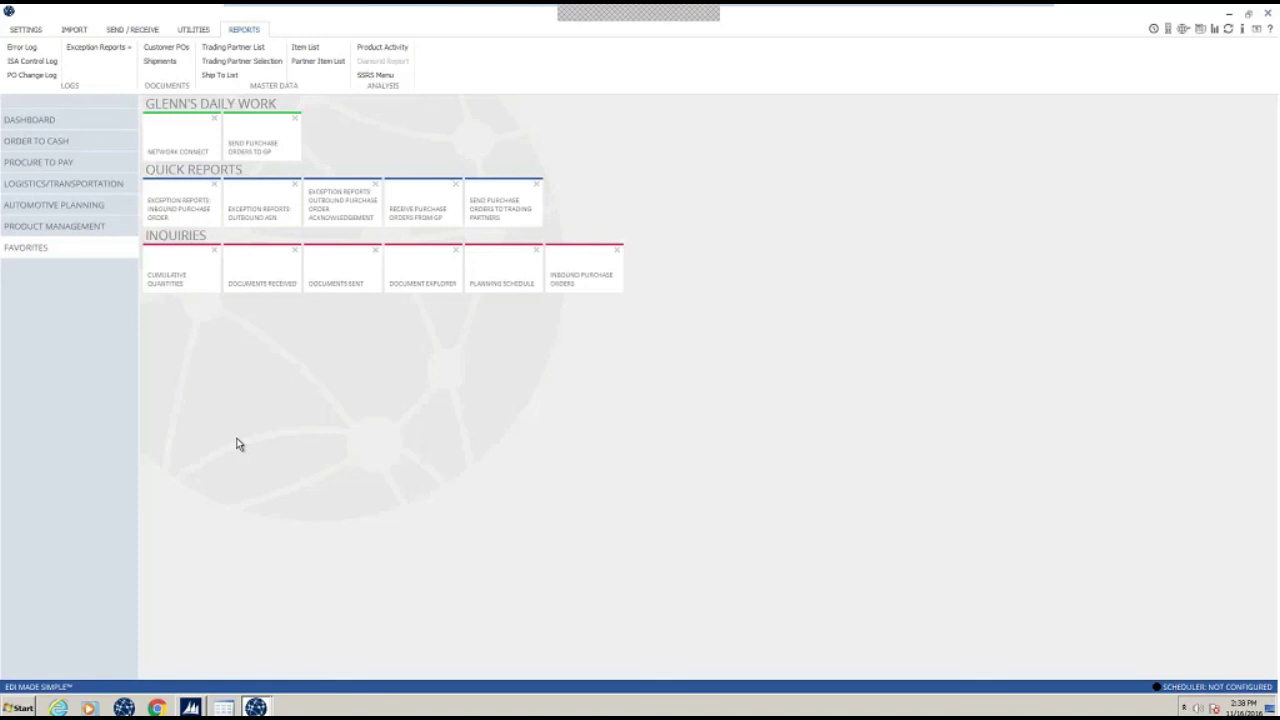
click(78, 142)
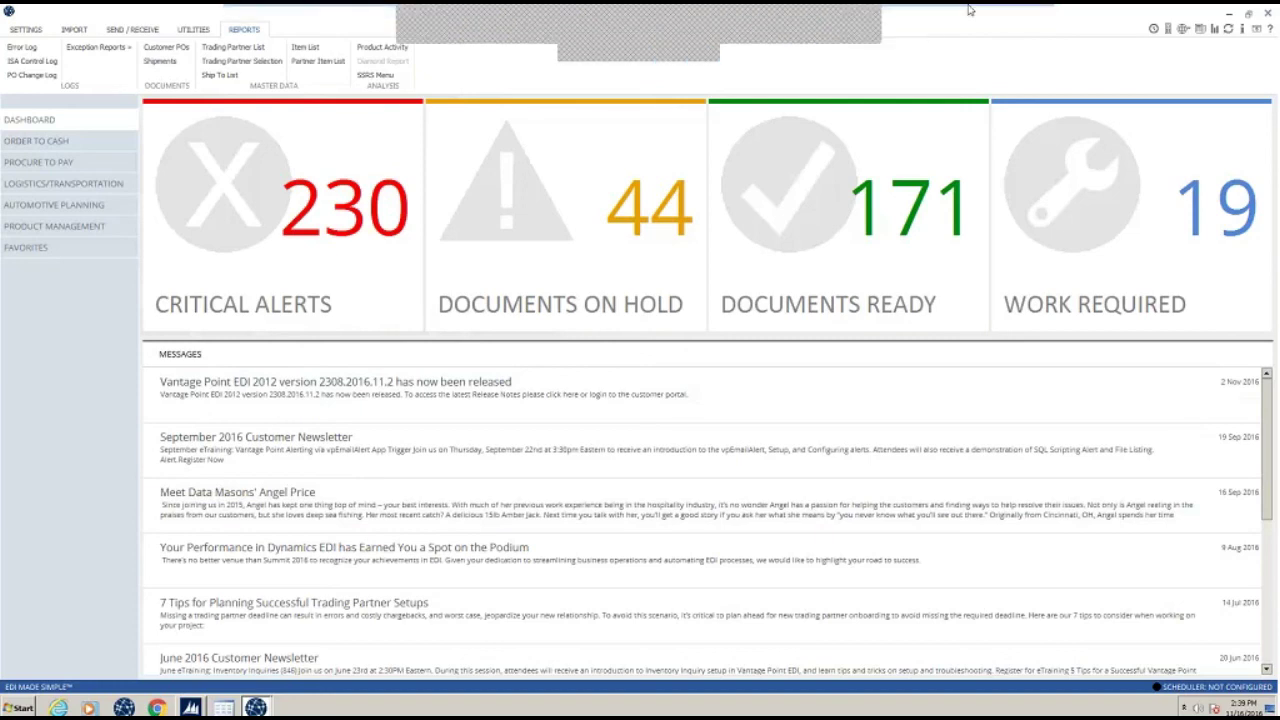
- Minimize the virtual machine and switch to the presentation's Q&A slide
click(1003, 14)
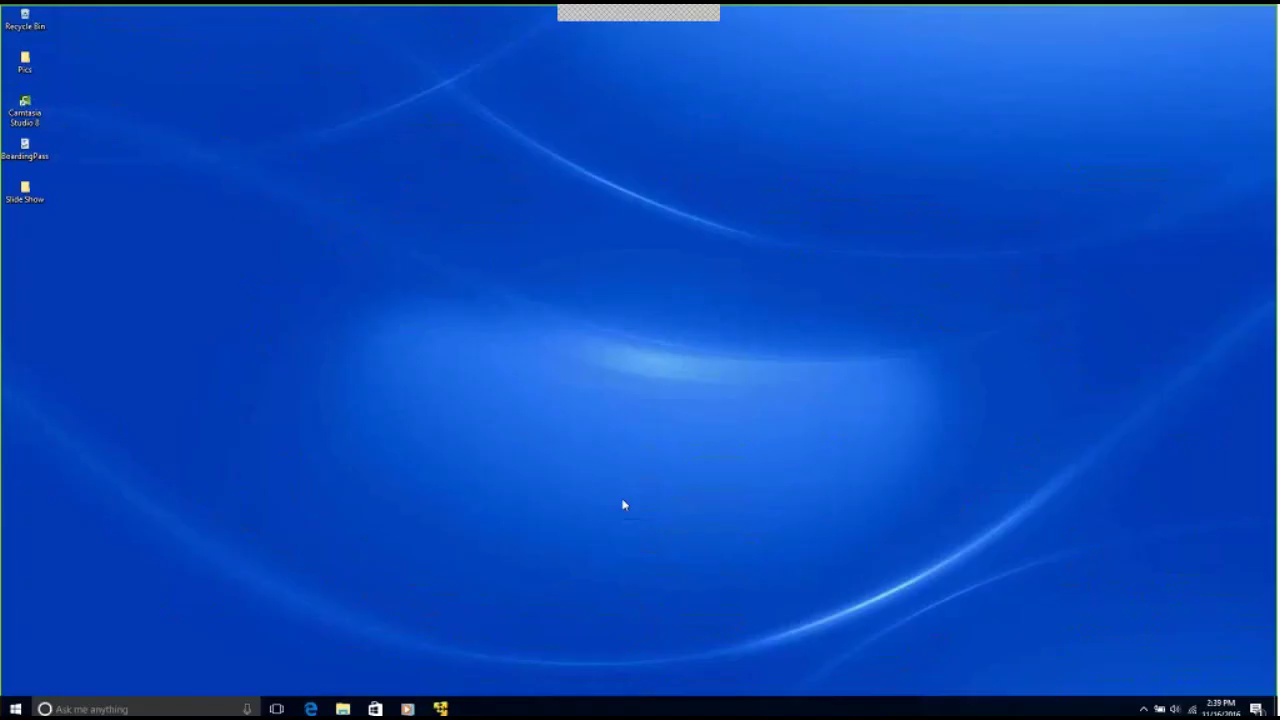
mouse_move(440, 706)
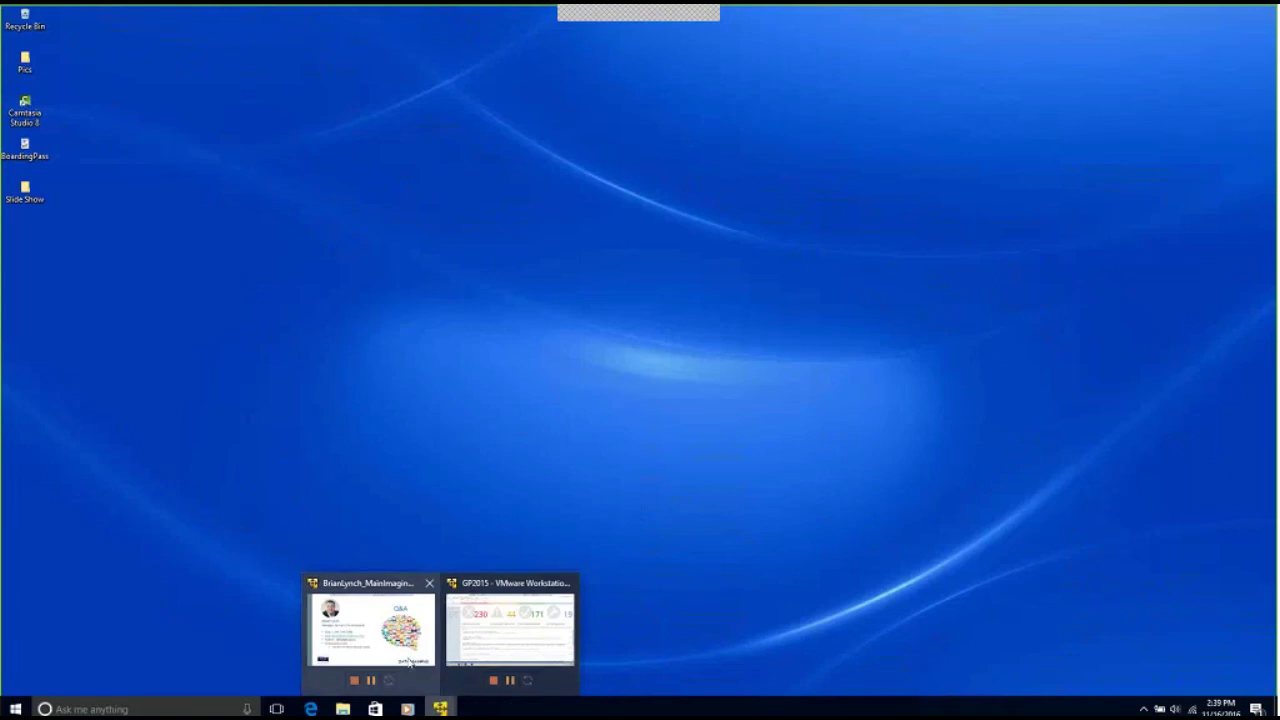
click(397, 648)
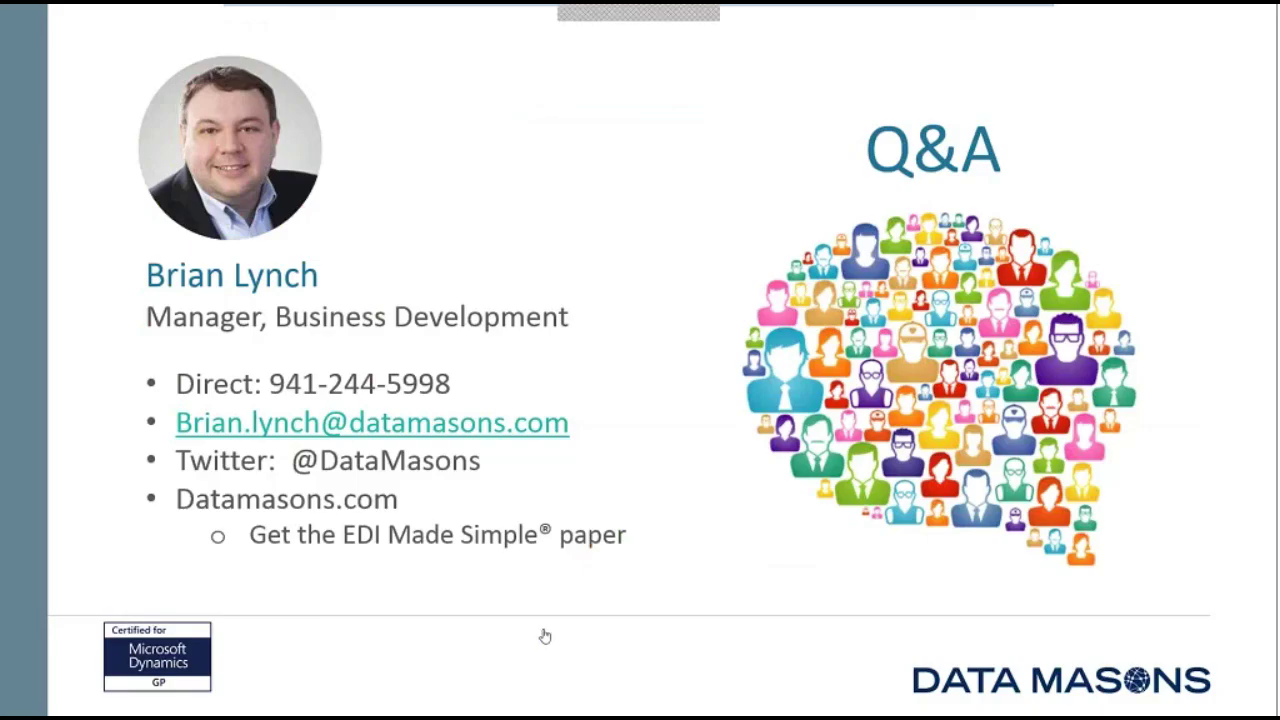